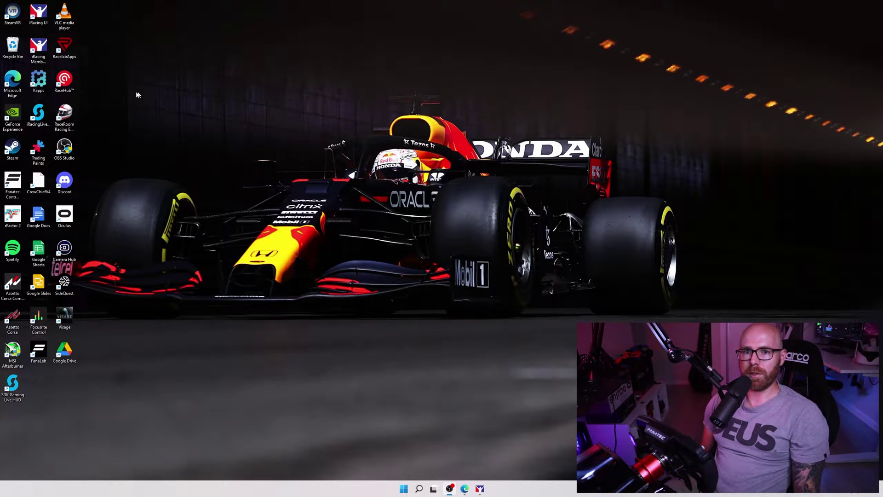
# - Open Kapps and review the Racing Overlay's About page, including the usage notes and the Standings and Relatives descriptions
pyautogui.doubleClick(38, 79)
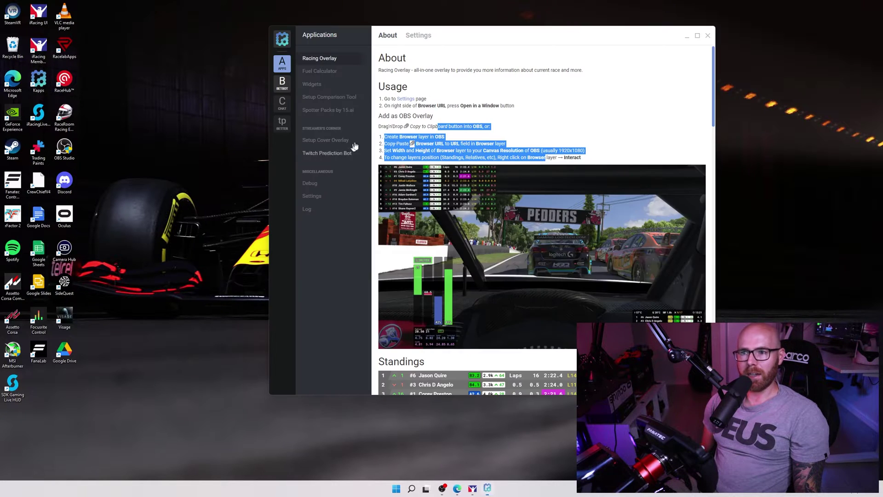
pyautogui.moveTo(356, 35); pyautogui.dragTo(189, 31)
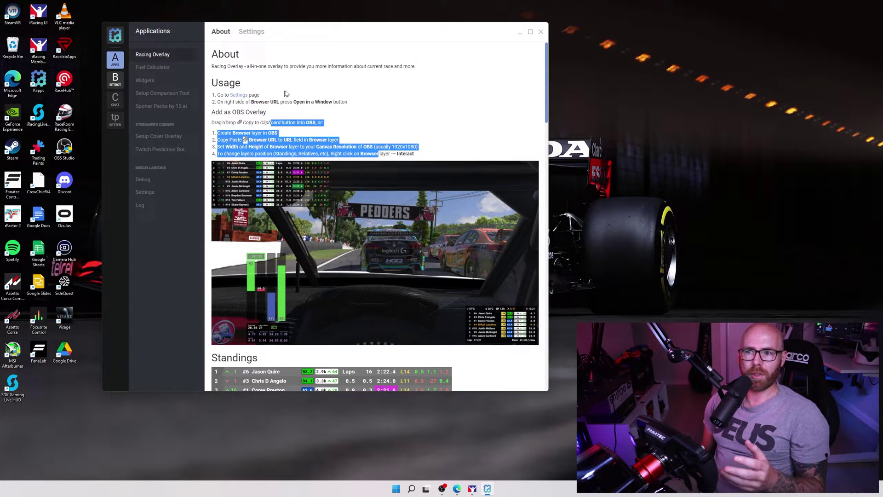
pyautogui.moveTo(231, 66); pyautogui.dragTo(382, 132)
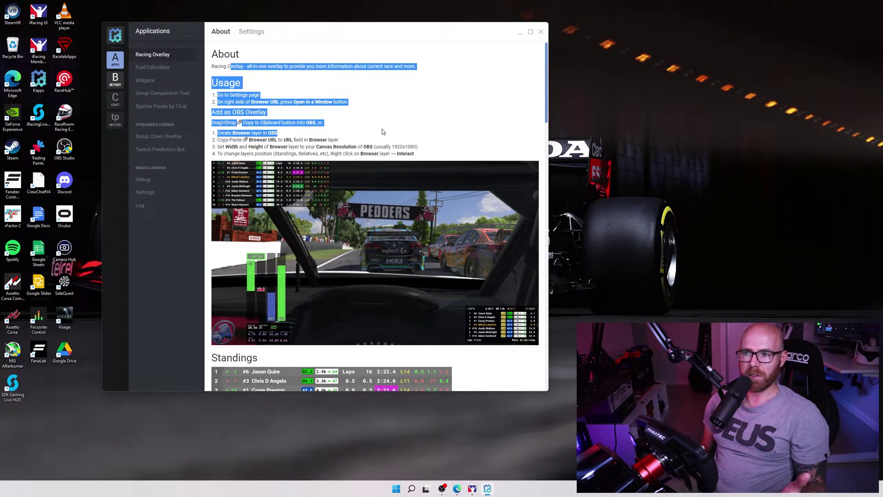
pyautogui.click(302, 87)
pyautogui.scroll(-3, 286, 120)
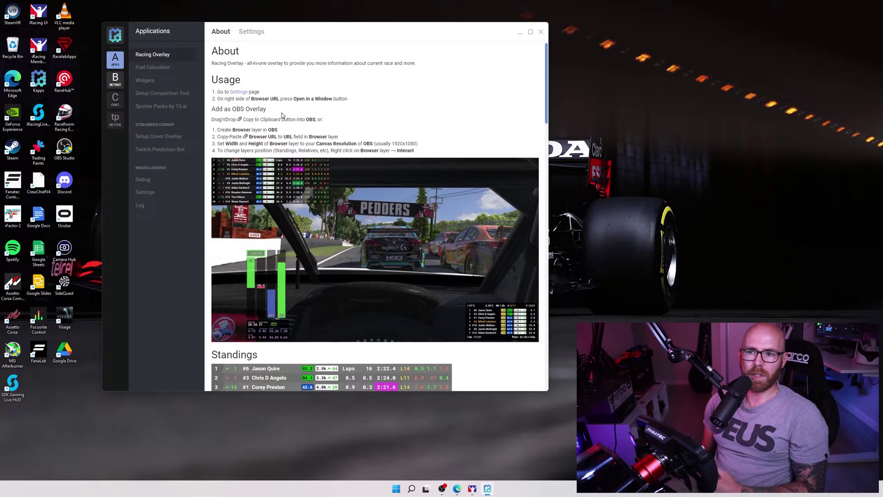
pyautogui.scroll(-1, 287, 120)
pyautogui.scroll(-1, 355, 208)
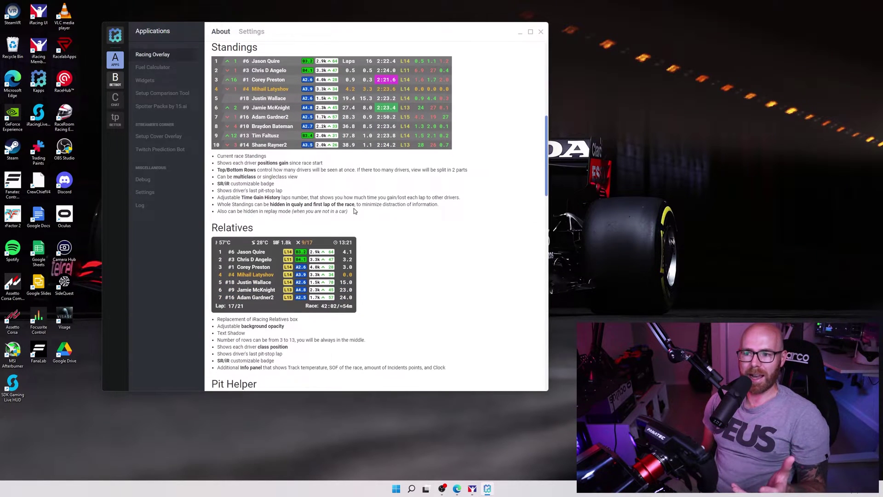
pyautogui.scroll(2, 354, 209)
pyautogui.scroll(4, 354, 208)
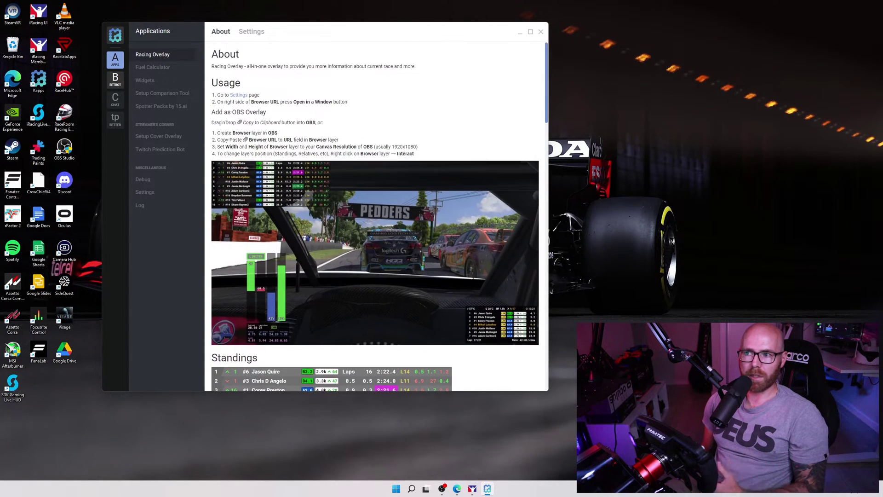
# - Open the Racing Overlay settings and examine the Stream profile's name, the profile choice and the available overlays
pyautogui.click(250, 32)
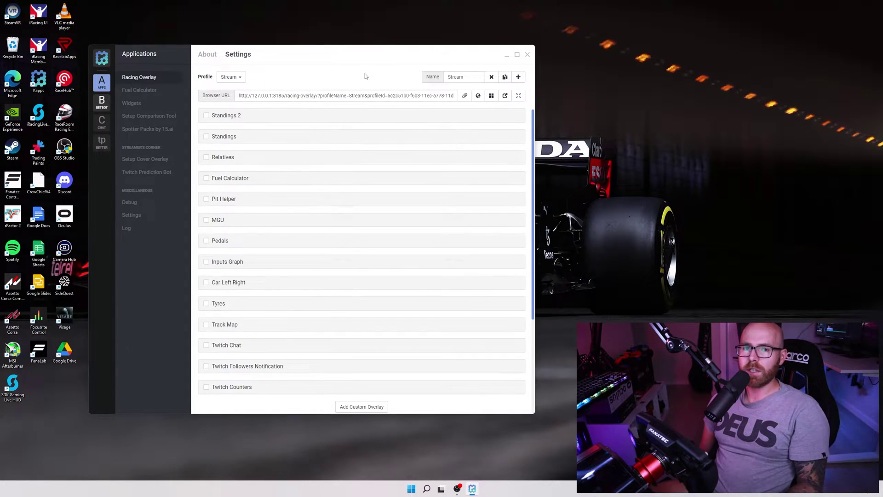
pyautogui.doubleClick(445, 77)
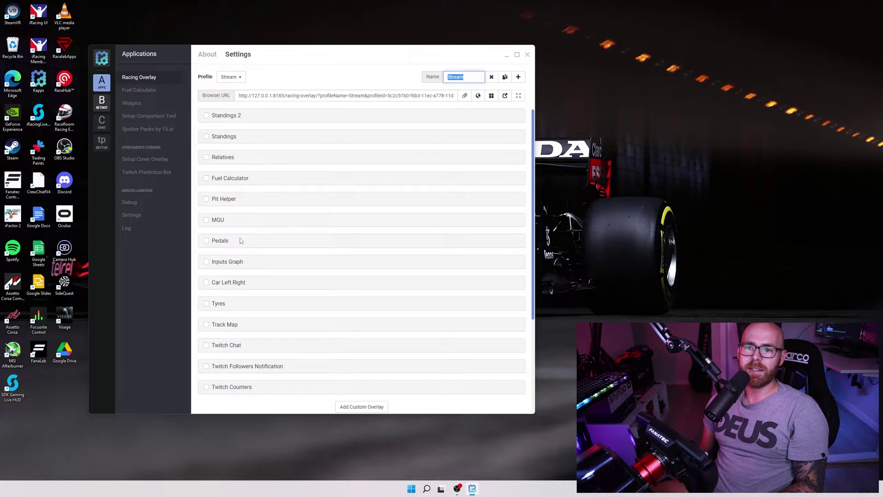
pyautogui.scroll(-3, 240, 241)
pyautogui.scroll(3, 263, 229)
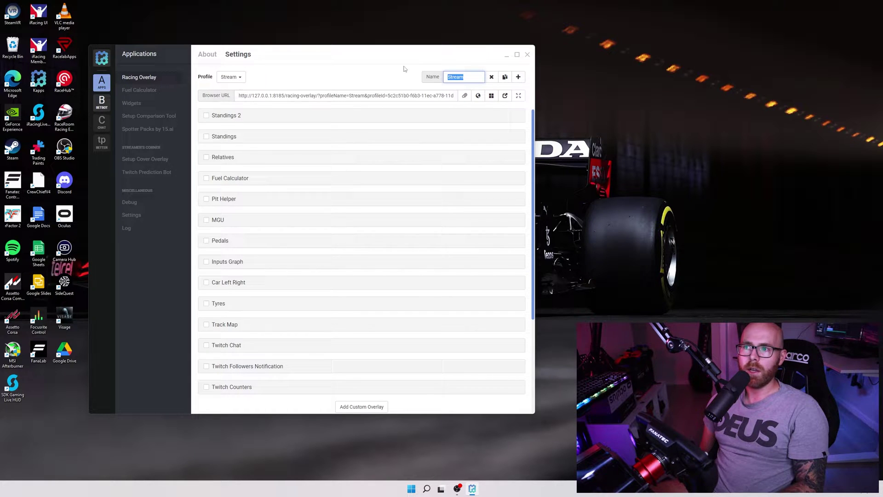
pyautogui.click(470, 80)
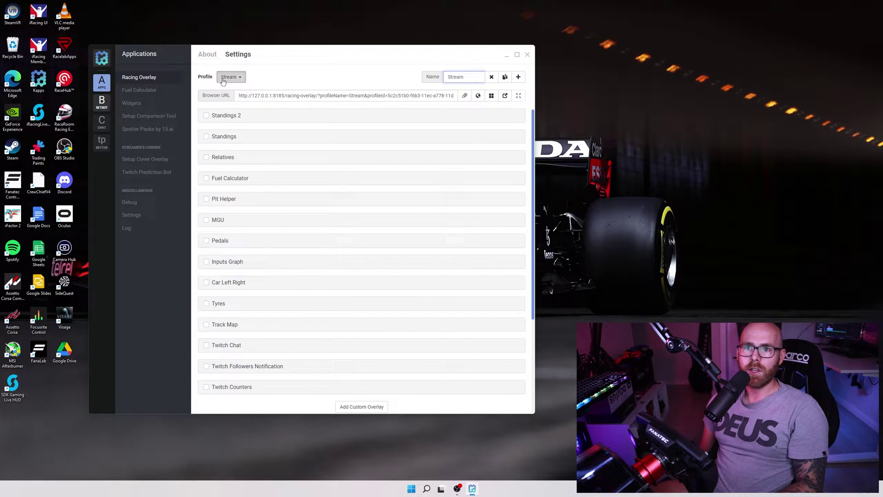
pyautogui.click(230, 77)
pyautogui.click(278, 75)
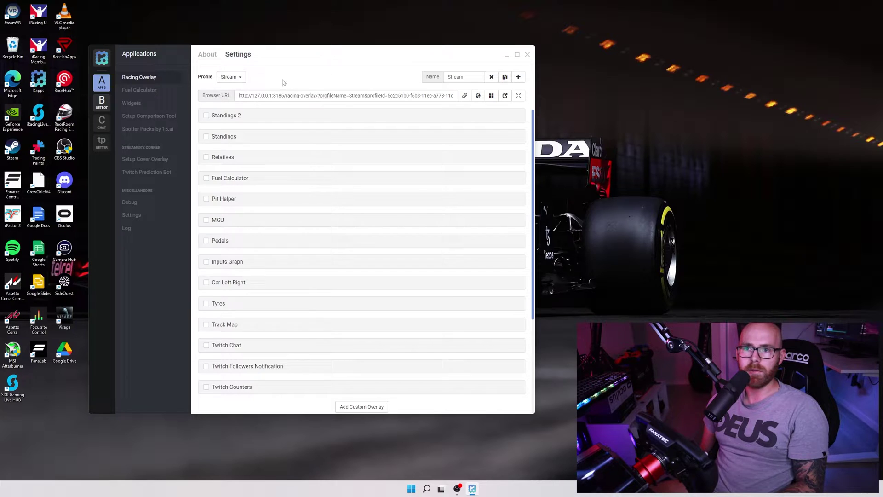
pyautogui.scroll(-1, 214, 120)
pyautogui.scroll(1, 216, 120)
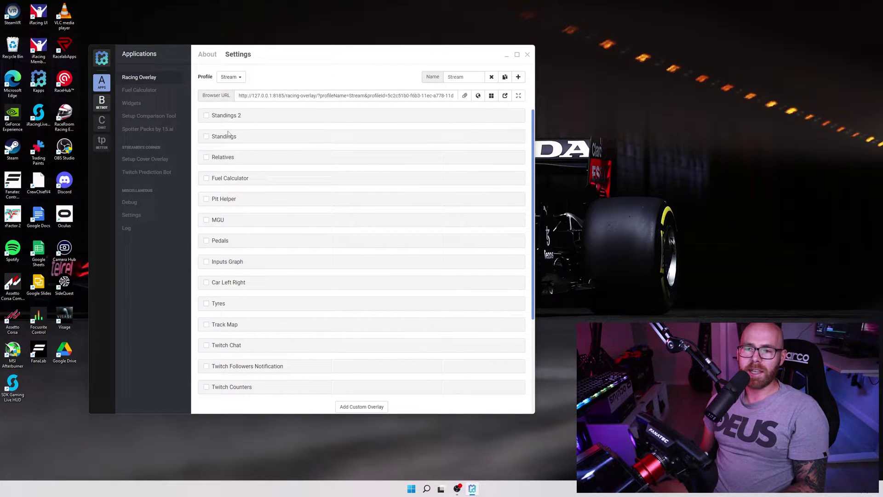
# - Enable the Standings overlay, open its layer in a window and place it lower over the settings
pyautogui.click(217, 139)
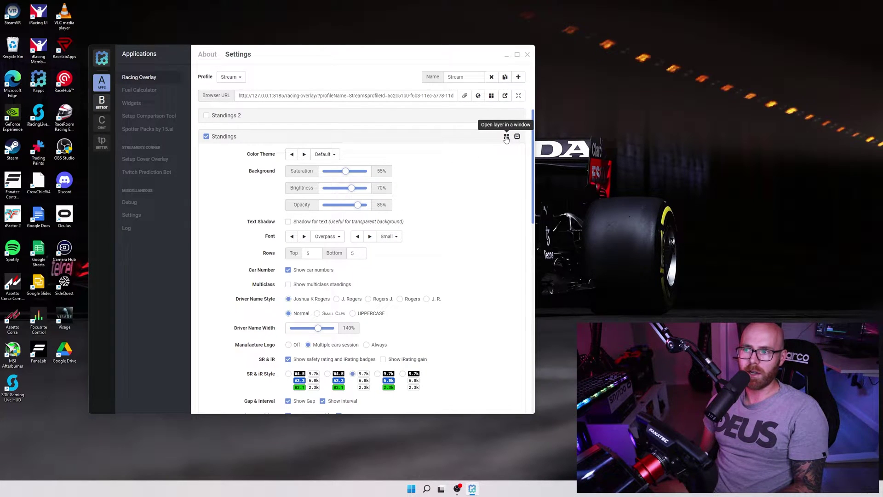
pyautogui.click(506, 137)
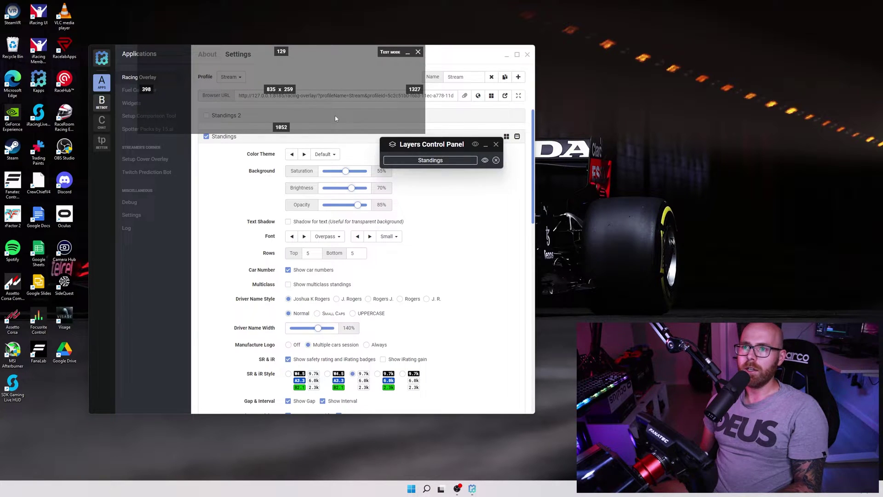
pyautogui.moveTo(335, 118); pyautogui.dragTo(402, 252)
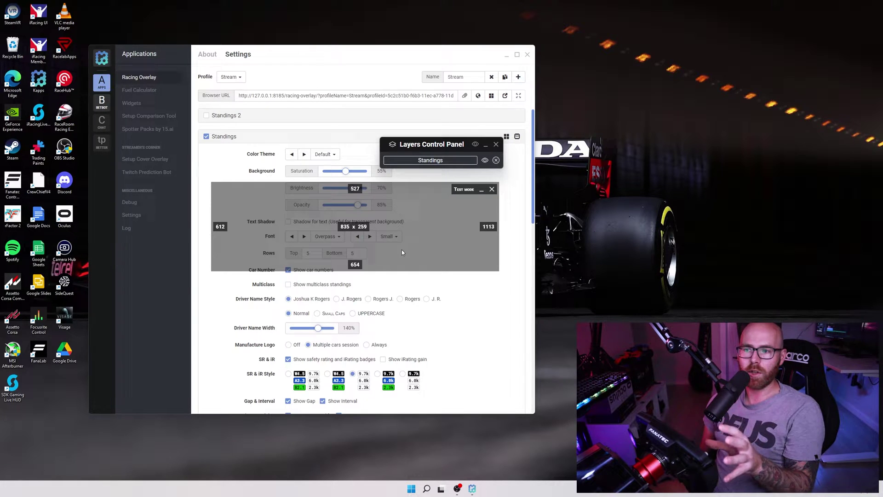
pyautogui.moveTo(401, 250); pyautogui.dragTo(421, 254)
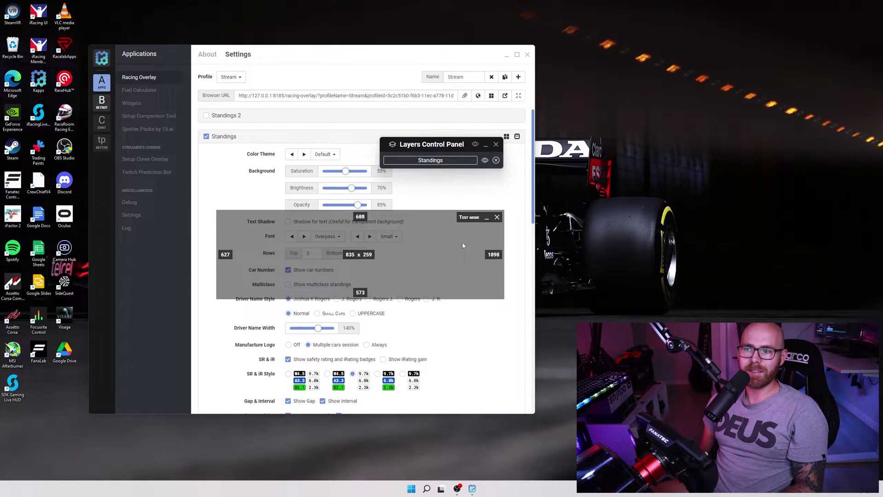
# - Turn on test mode for the Standings layer and set its background brightness to 45% and opacity to 100%
pyautogui.click(458, 217)
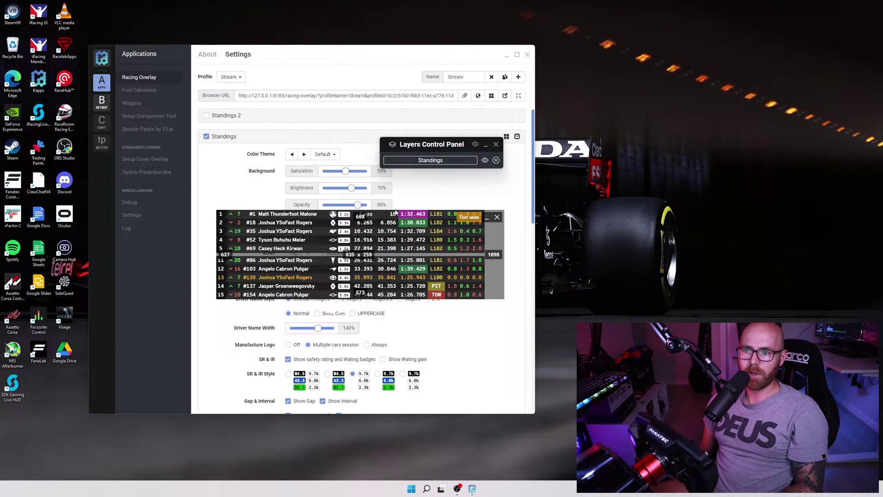
pyautogui.moveTo(395, 212); pyautogui.dragTo(395, 242)
pyautogui.moveTo(352, 187); pyautogui.dragTo(366, 205)
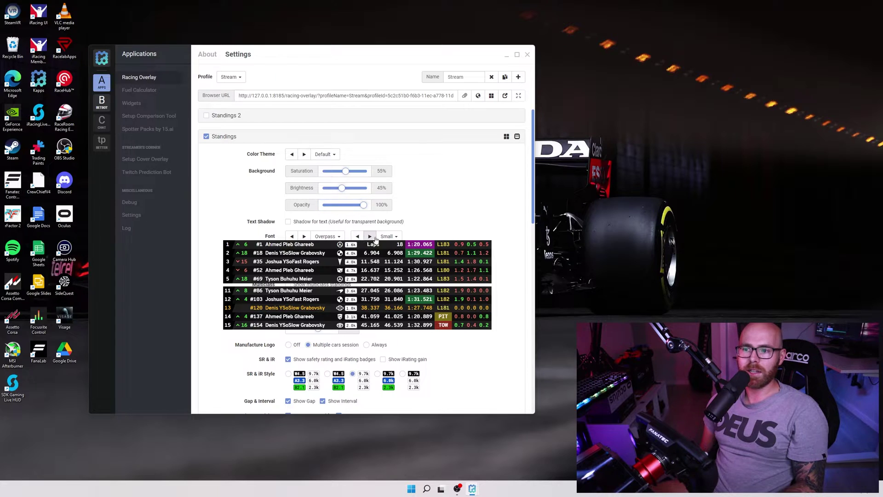
pyautogui.moveTo(350, 236); pyautogui.dragTo(249, 220)
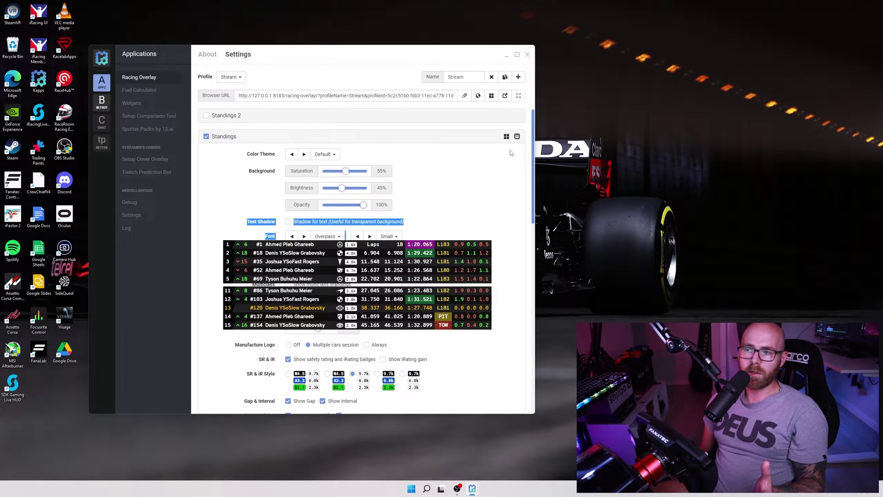
# - Preview the Standings overlay against the Sky, Sky/Ground, Road, Cockpit and Black backgrounds, and close the preview
pyautogui.click(517, 138)
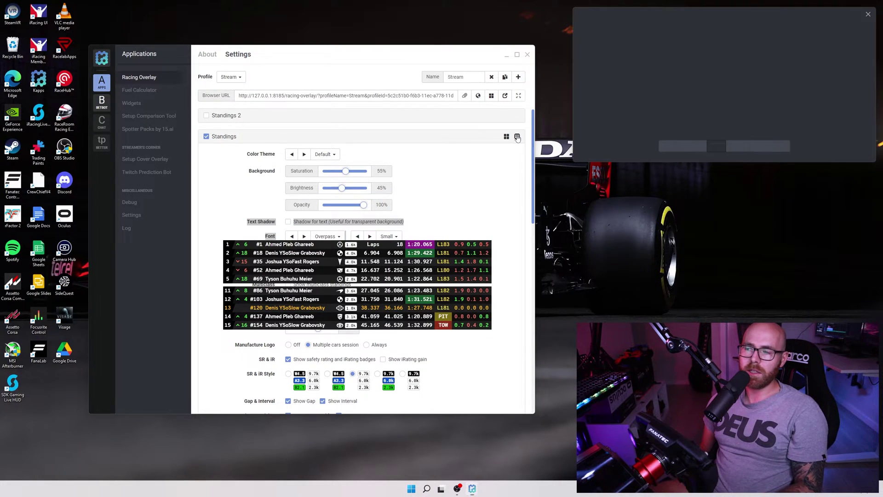
pyautogui.moveTo(644, 14); pyautogui.dragTo(284, 79)
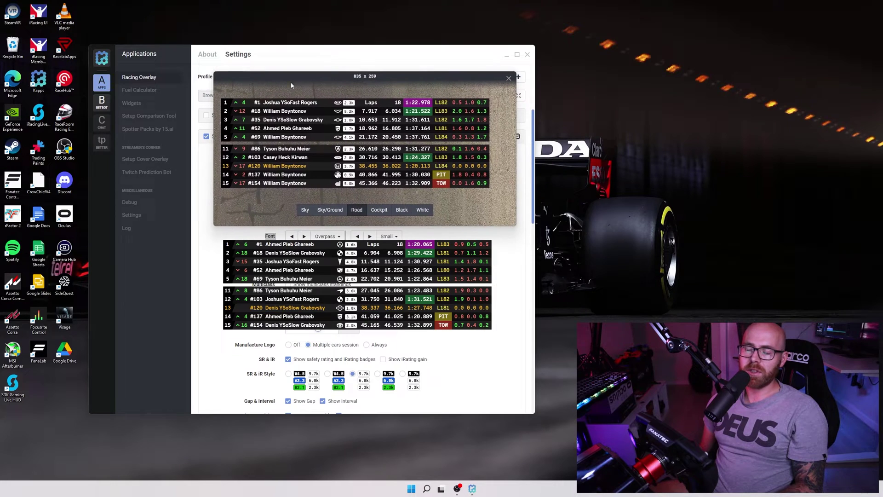
pyautogui.click(305, 209)
pyautogui.click(330, 210)
pyautogui.click(356, 209)
pyautogui.click(378, 212)
pyautogui.click(402, 210)
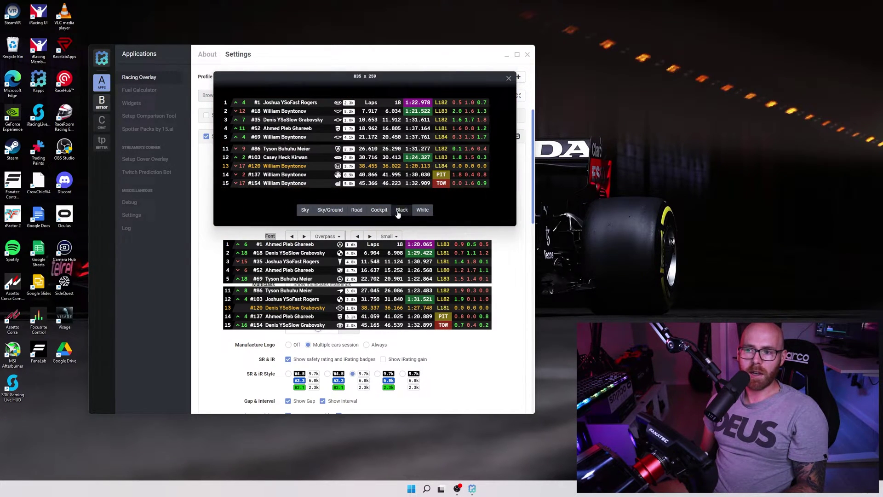
pyautogui.click(305, 209)
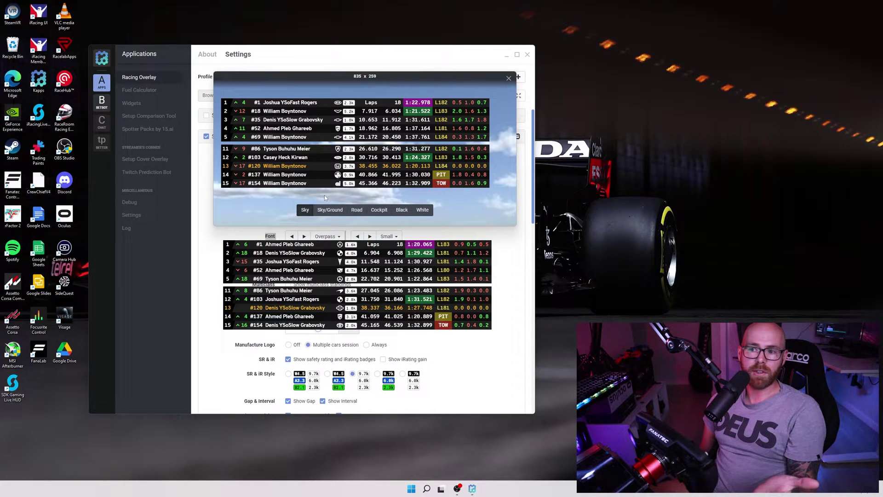
pyautogui.click(508, 79)
# - Enable the Fuel Calculator overlay and briefly open its layer in a window before closing that layer
pyautogui.scroll(-10, 228, 326)
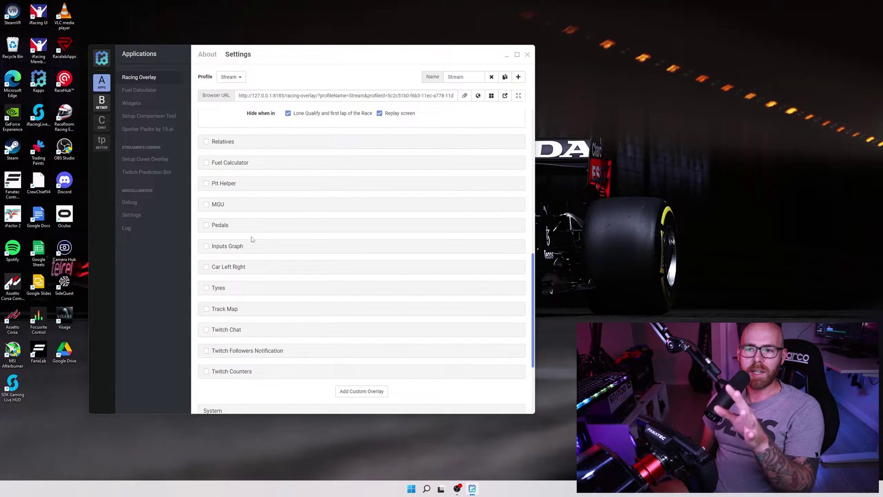
pyautogui.click(206, 162)
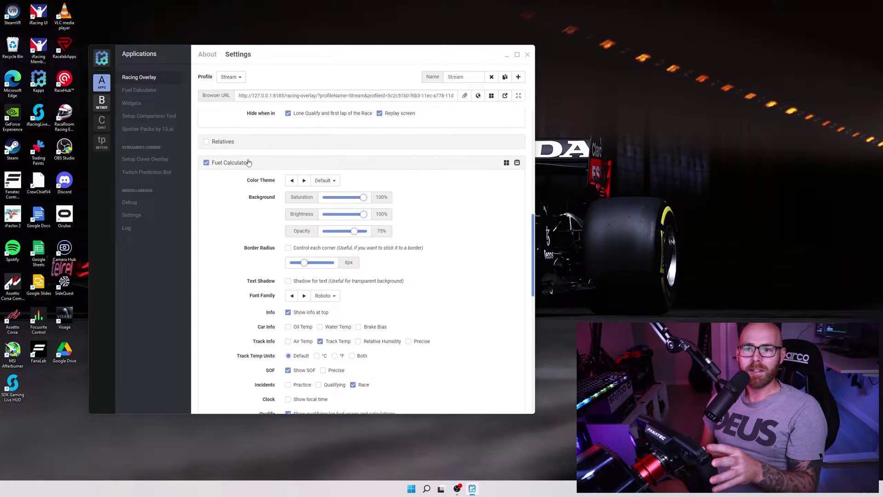
pyautogui.click(507, 162)
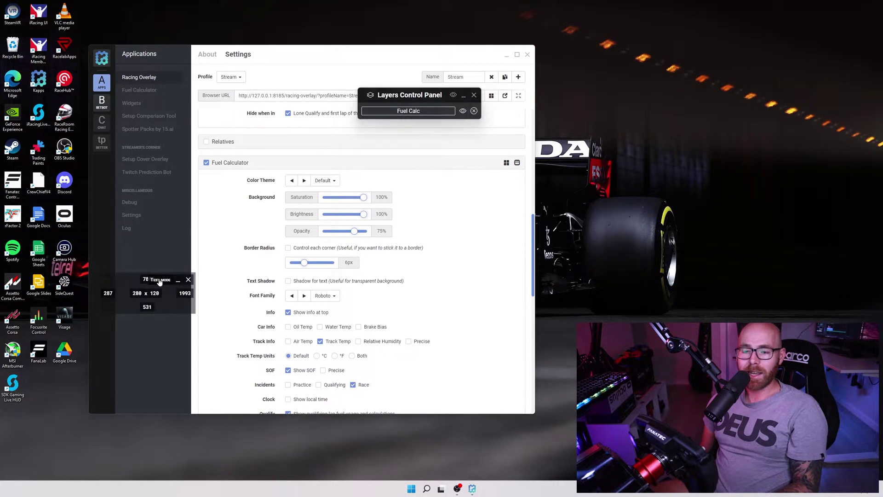
pyautogui.click(188, 279)
# - Open the profile's layer layout for editing and move the Track Map layer to L=10, T=560, applying the new position
pyautogui.scroll(-10, 242, 187)
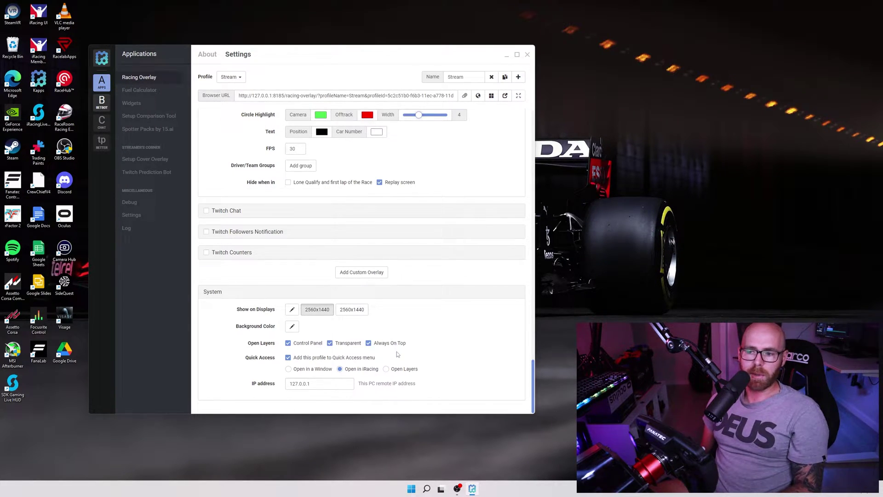
pyautogui.scroll(15, 401, 355)
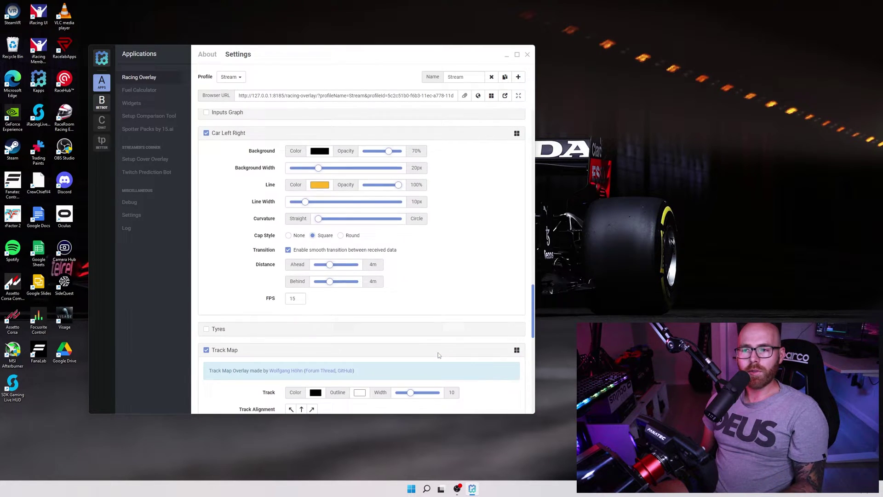
pyautogui.scroll(15, 439, 355)
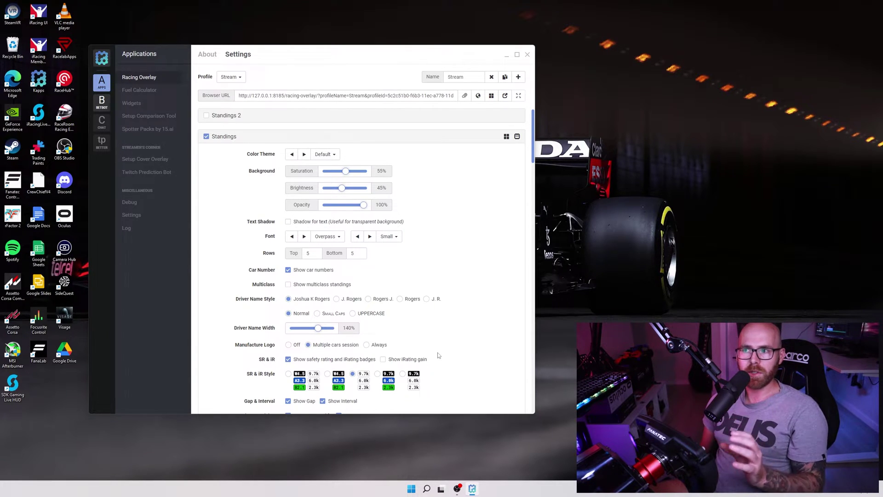
pyautogui.click(491, 95)
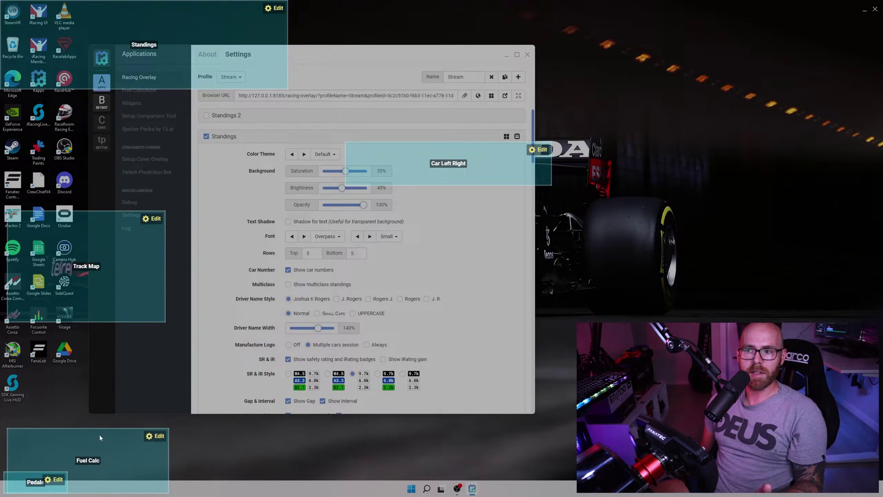
pyautogui.click(152, 220)
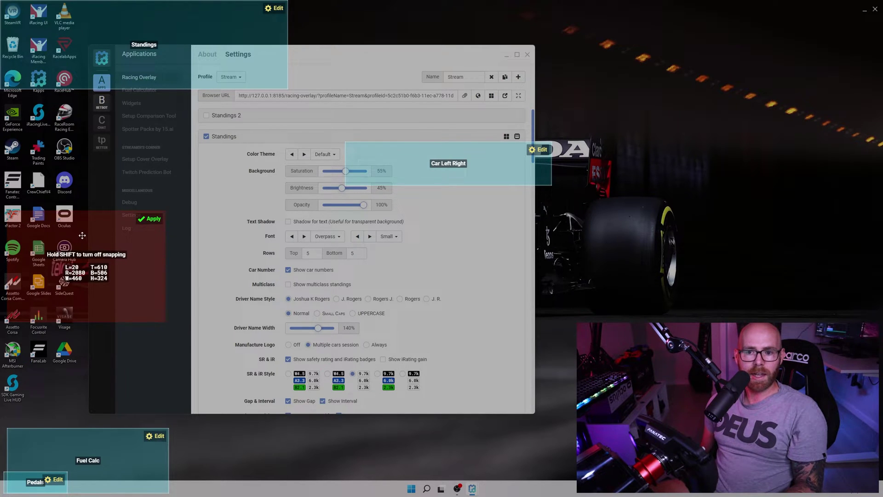
pyautogui.moveTo(82, 235); pyautogui.dragTo(76, 218)
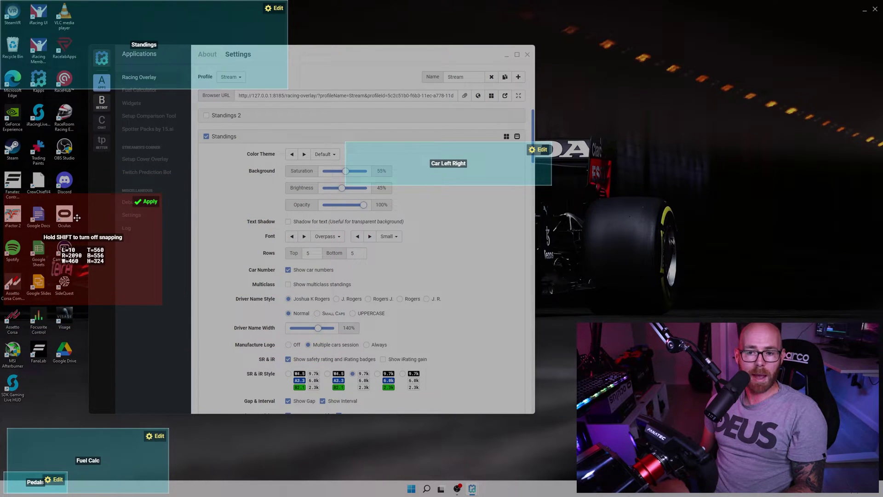
pyautogui.click(148, 203)
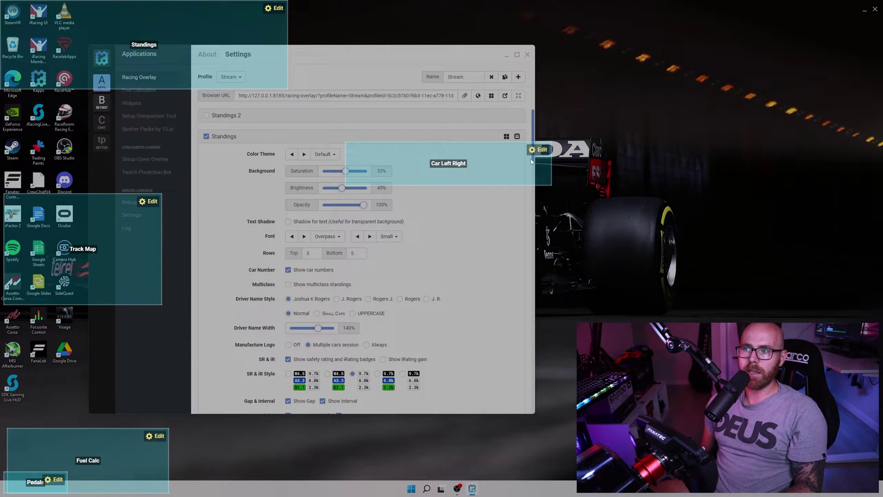
# - Move the Car Left Right layer down and slightly to the left, and apply its new position
pyautogui.click(541, 150)
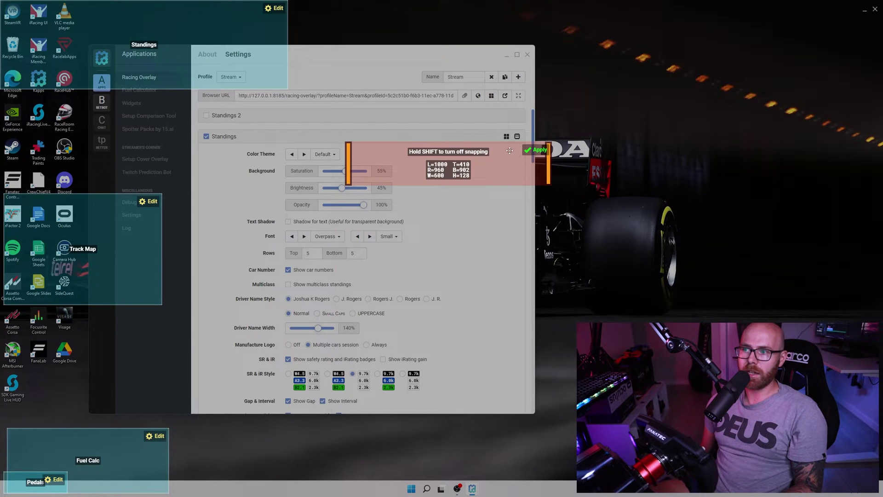
pyautogui.moveTo(507, 150); pyautogui.dragTo(488, 194)
pyautogui.click(519, 203)
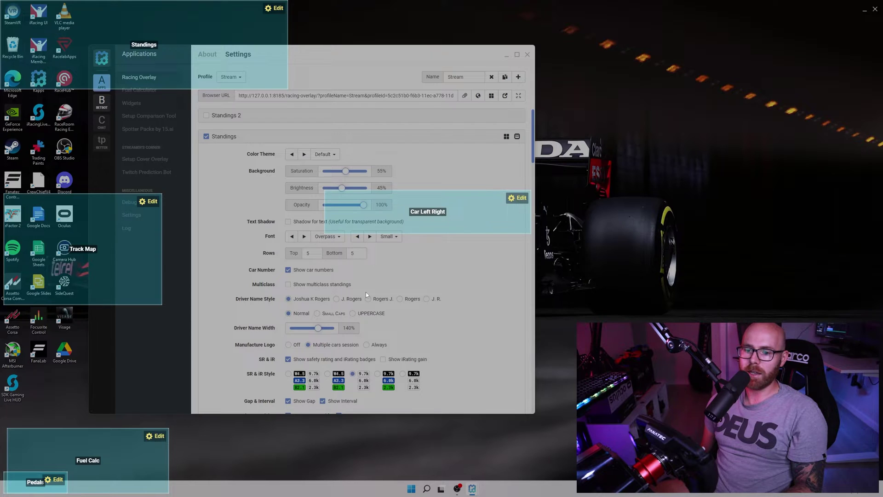
# - Move the Pedals layer up above the Fuel Calc layer at L=20 and apply its new position
pyautogui.click(49, 479)
pyautogui.moveTo(44, 484); pyautogui.dragTo(41, 404)
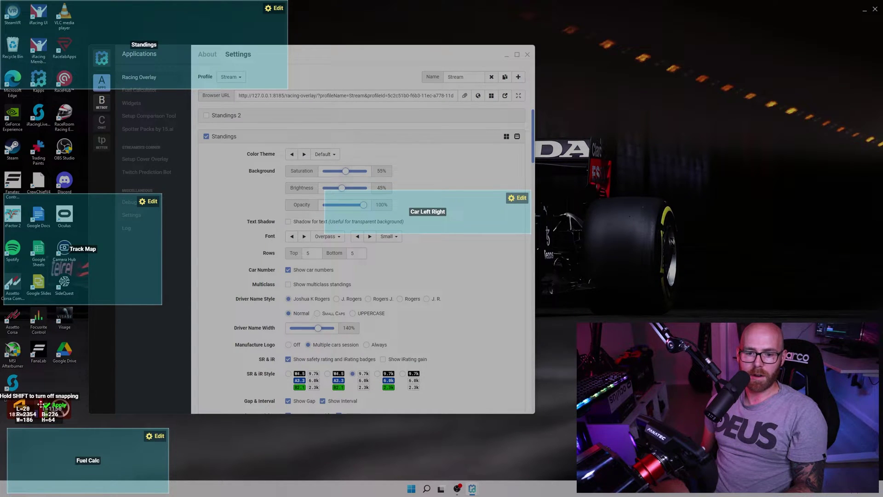
pyautogui.click(61, 406)
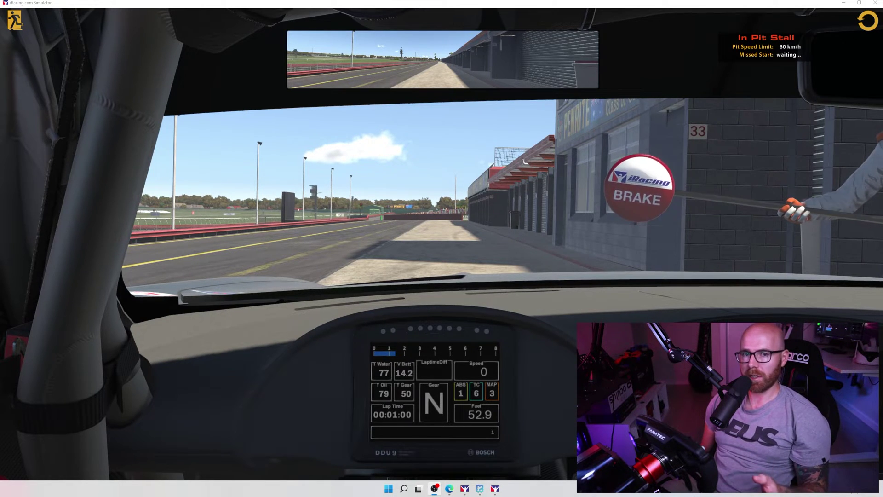
# - In the iRacing simulator, leave the car and examine the Full Screen and Border display settings in the graphics options before closing them
pyautogui.press('Escape')
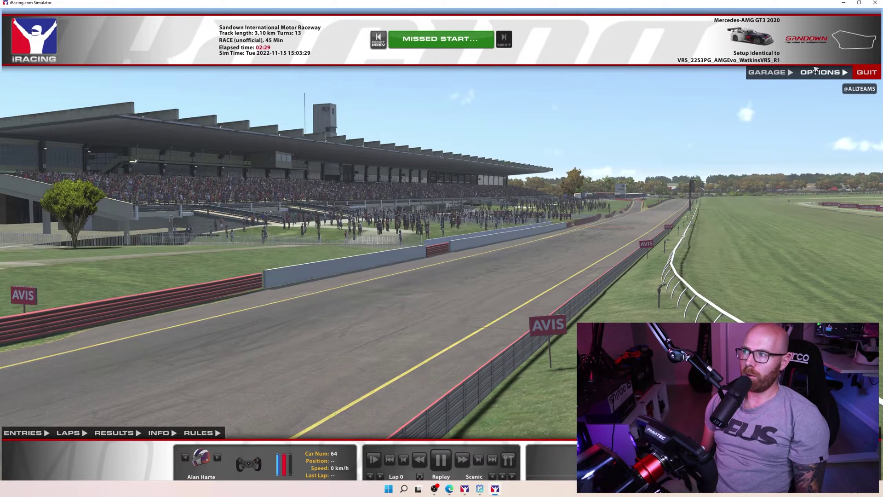
pyautogui.click(814, 73)
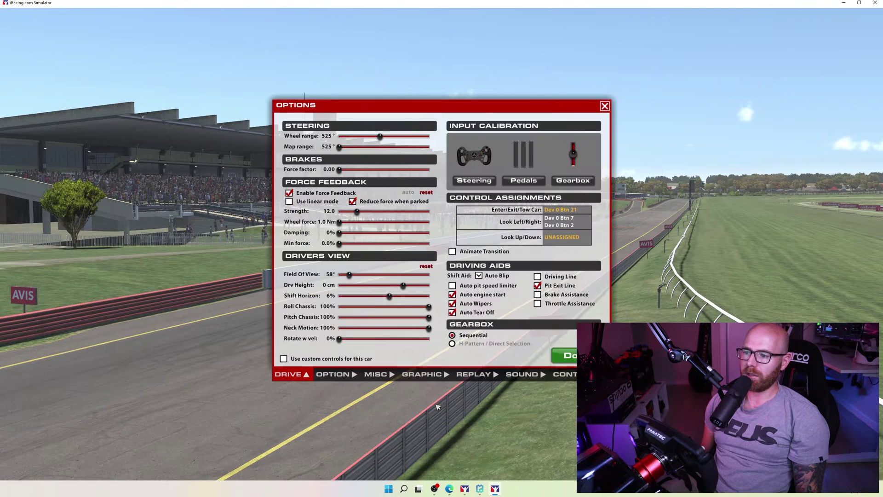
pyautogui.click(421, 376)
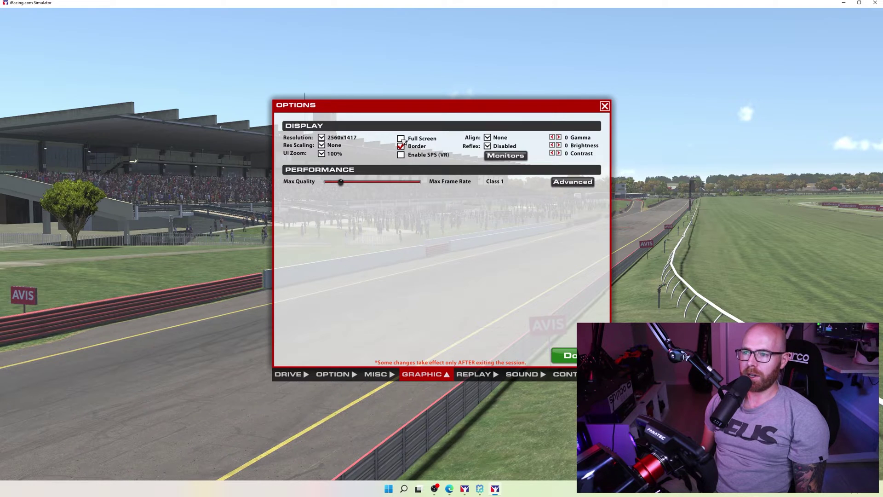
pyautogui.moveTo(406, 140)
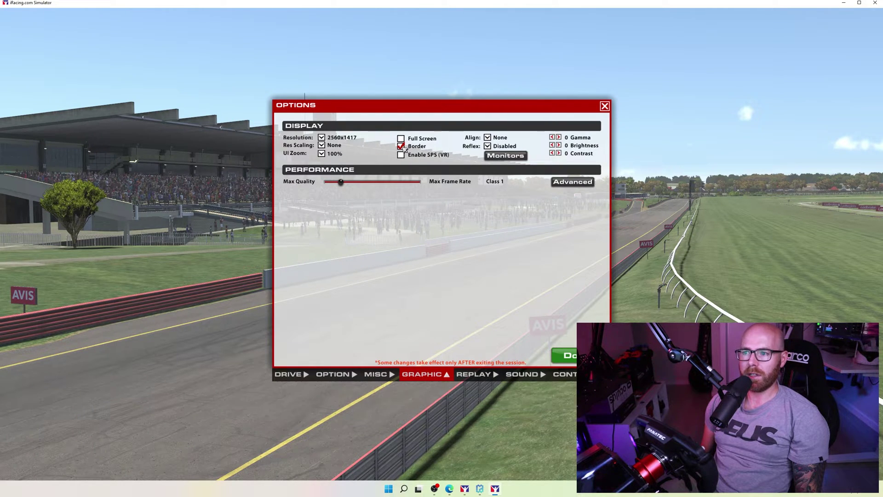
pyautogui.click(600, 106)
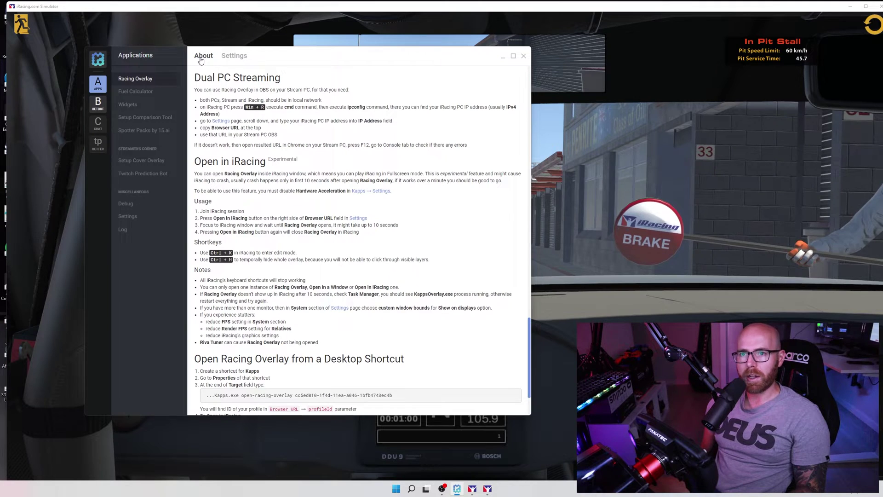
# - In Kapps, read the Open in iRacing instructions and check the Quick Access options in the profile's System settings
pyautogui.moveTo(193, 159); pyautogui.dragTo(437, 257)
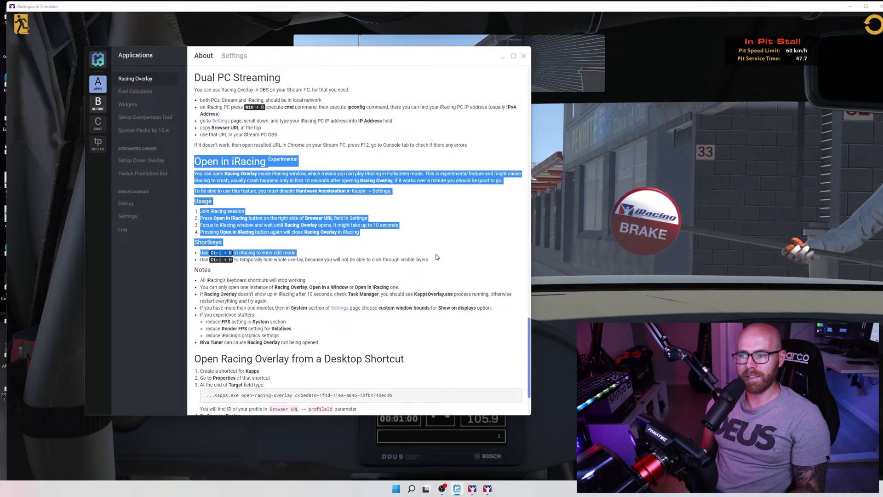
pyautogui.click(235, 56)
pyautogui.scroll(-3, 315, 253)
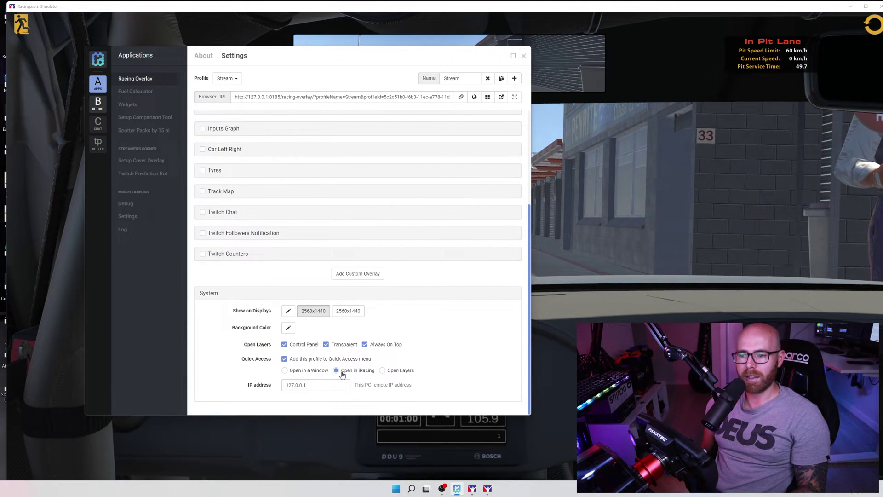
# - Switch to the running iRacing session, move the Standings 2 layer to L=20, T=30, apply the position and leave layout editing
pyautogui.hotkey('alt', 'Tab')
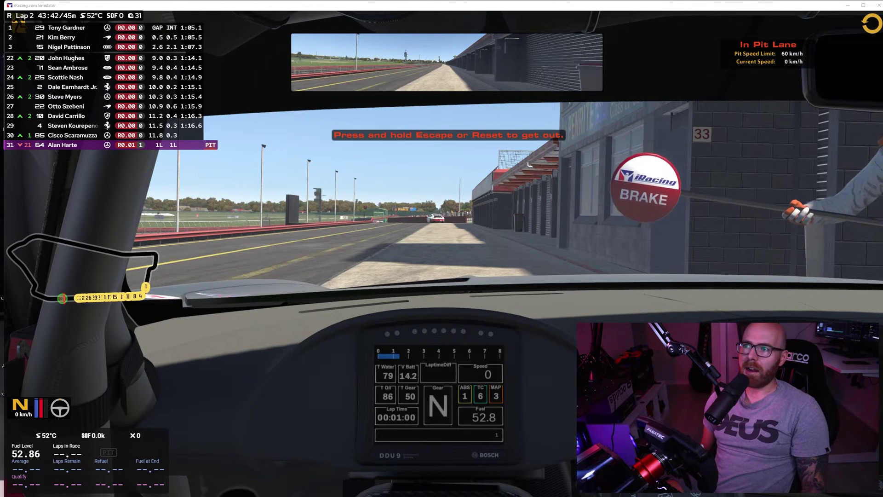
pyautogui.hotkey('alt', 'Tab')
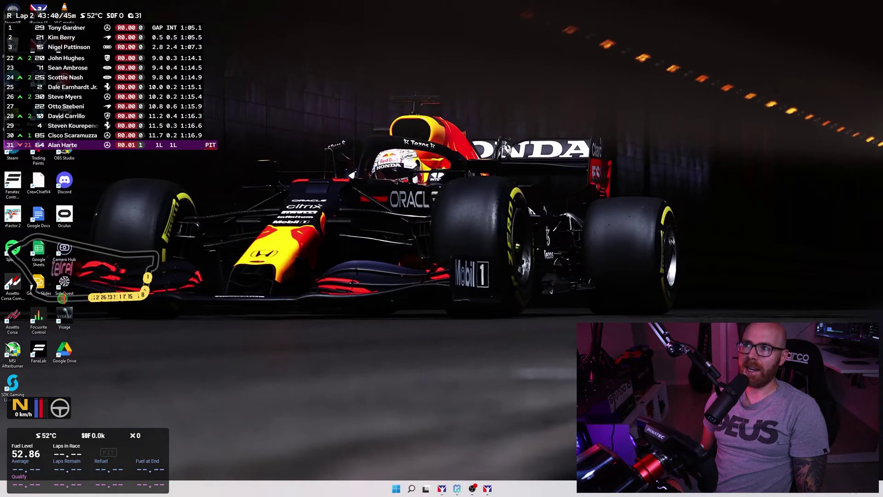
pyautogui.moveTo(232, 42)
pyautogui.mouseDown()
pyautogui.moveTo(281, 63)
pyautogui.moveTo(232, 43)
pyautogui.mouseUp()
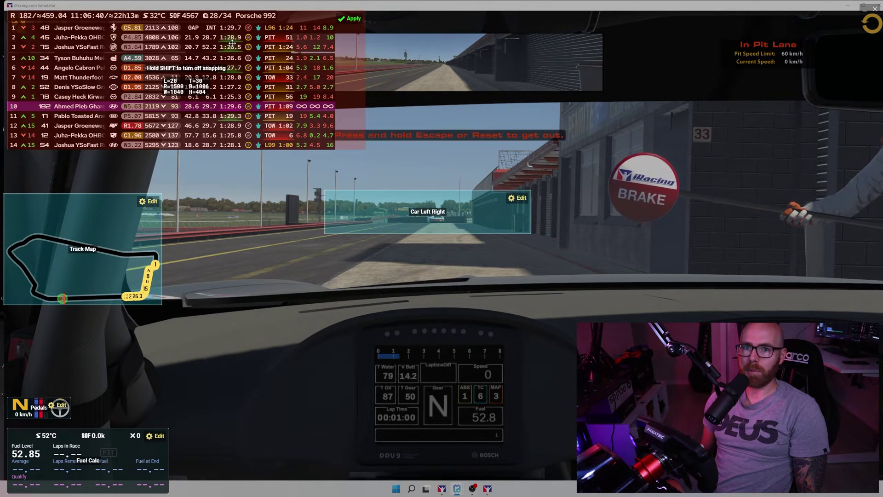
pyautogui.click(351, 19)
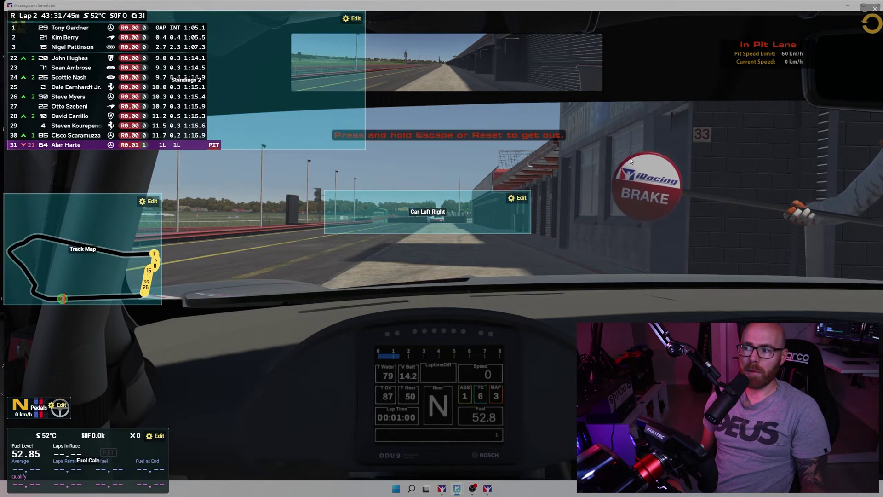
pyautogui.press('Escape')
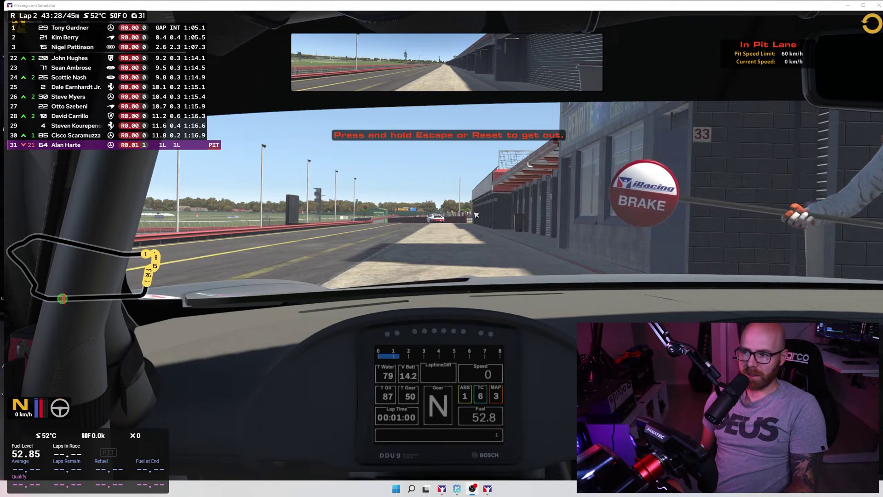
# - Look up the Toggle UI Edit assignment in iRacing's control options and move the In Pit Lane box slightly up in HUD editing
pyautogui.press('Escape')
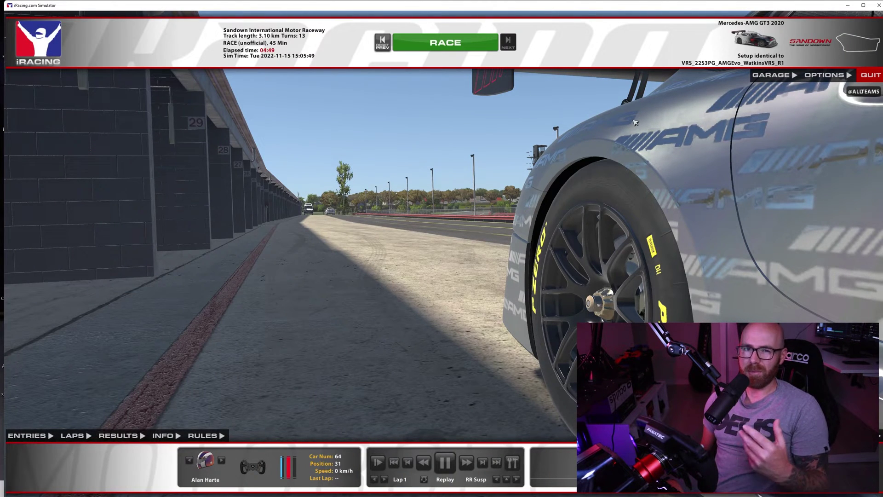
pyautogui.click(814, 75)
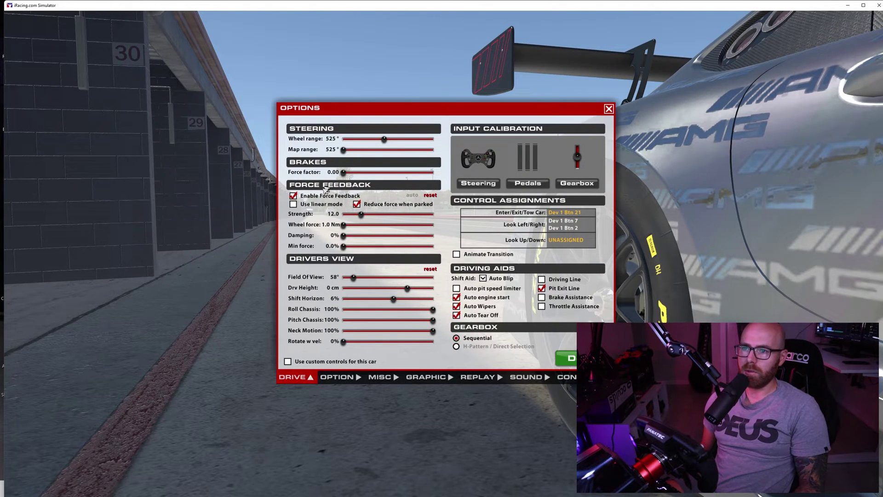
pyautogui.click(566, 376)
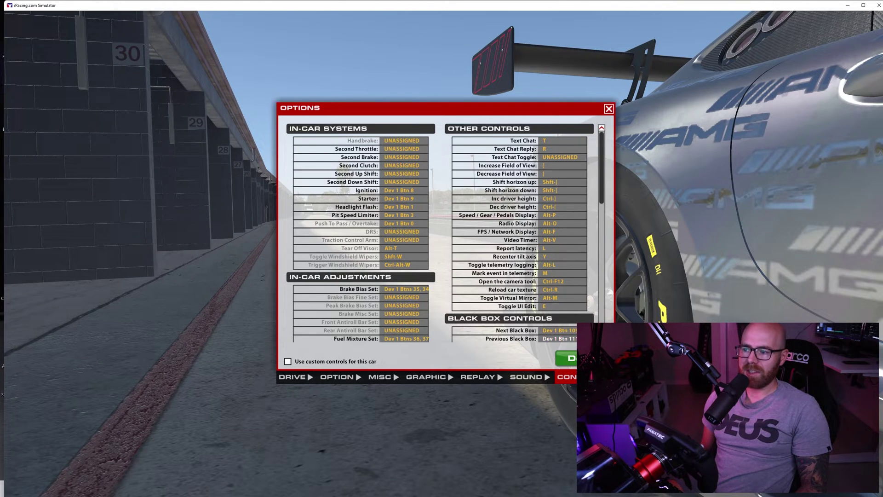
pyautogui.click(566, 358)
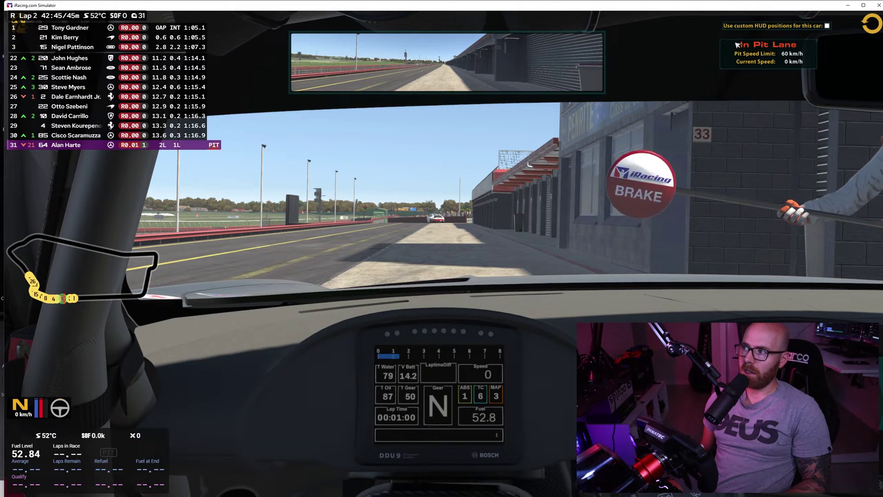
pyautogui.moveTo(730, 49)
pyautogui.mouseDown()
pyautogui.moveTo(685, 108)
pyautogui.moveTo(449, 137)
pyautogui.moveTo(516, 134)
pyautogui.moveTo(615, 85)
pyautogui.moveTo(732, 77)
pyautogui.moveTo(581, 79)
pyautogui.moveTo(701, 61)
pyautogui.moveTo(734, 42)
pyautogui.mouseUp()
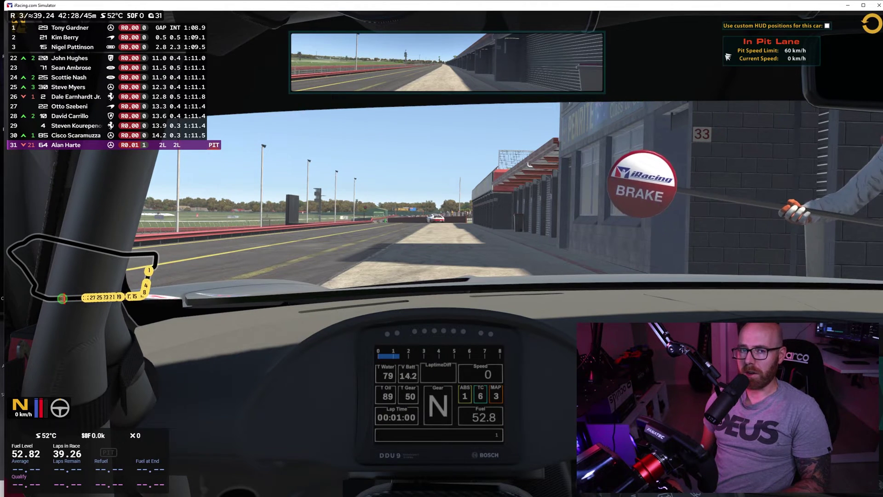
pyautogui.hotkey('alt', 'k')
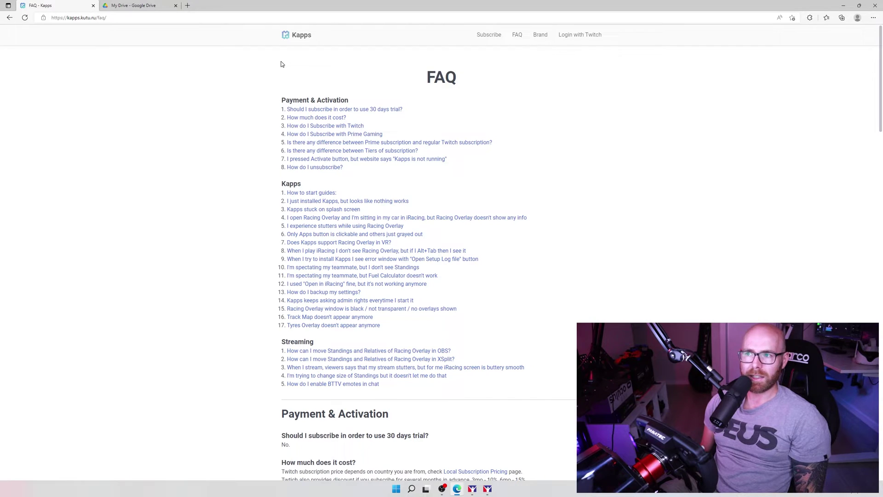
# - Read through the Kapps website's FAQ in the browser, covering the Payment & Activation, Kapps and Streaming sections
pyautogui.moveTo(303, 85); pyautogui.dragTo(361, 179)
pyautogui.click(419, 182)
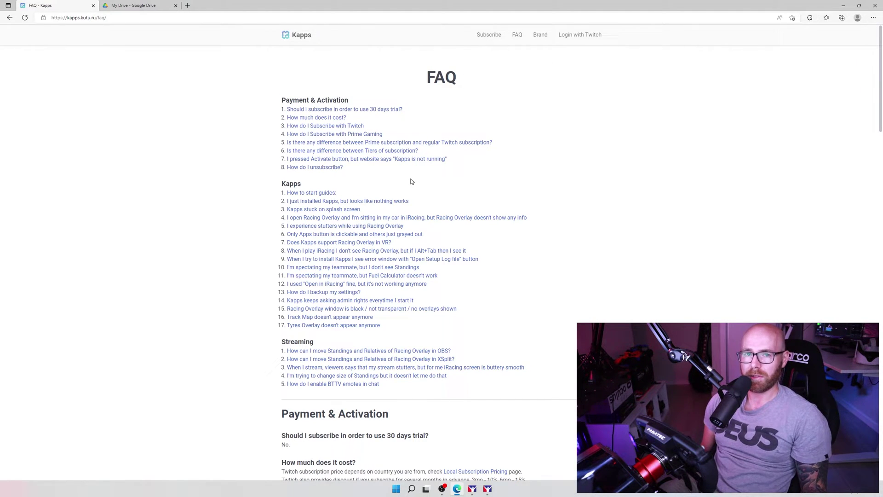
pyautogui.scroll(-12, 411, 181)
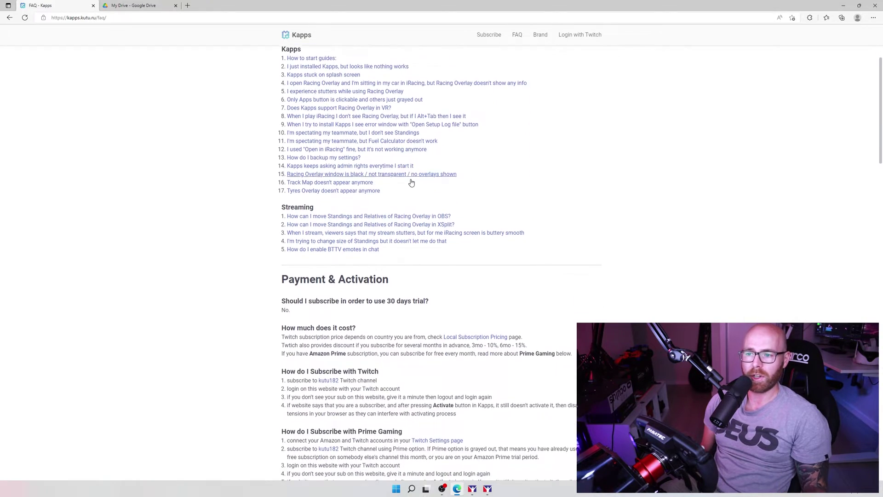
pyautogui.scroll(-3, 411, 186)
pyautogui.scroll(6, 378, 179)
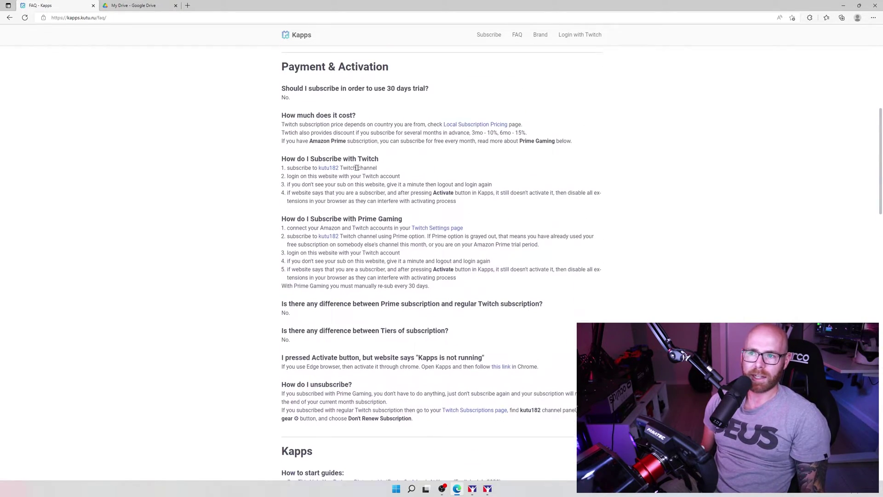
pyautogui.moveTo(280, 73); pyautogui.dragTo(379, 75)
pyautogui.click(409, 79)
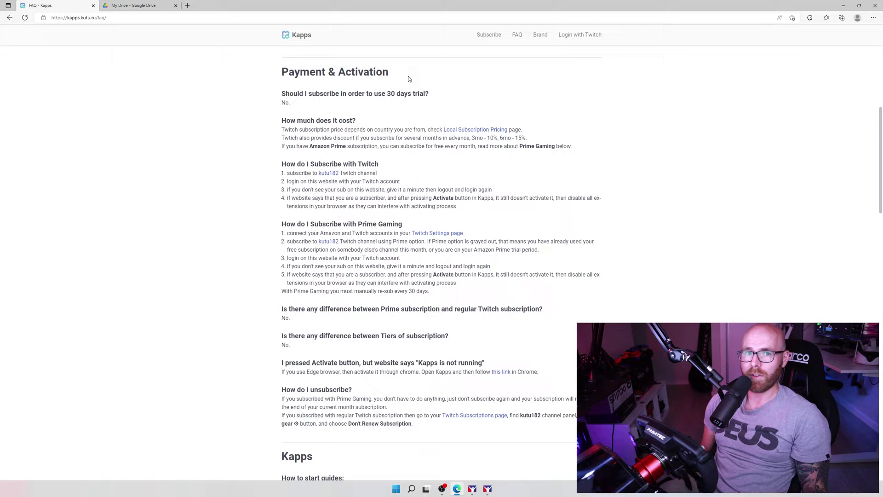
pyautogui.scroll(-20, 409, 79)
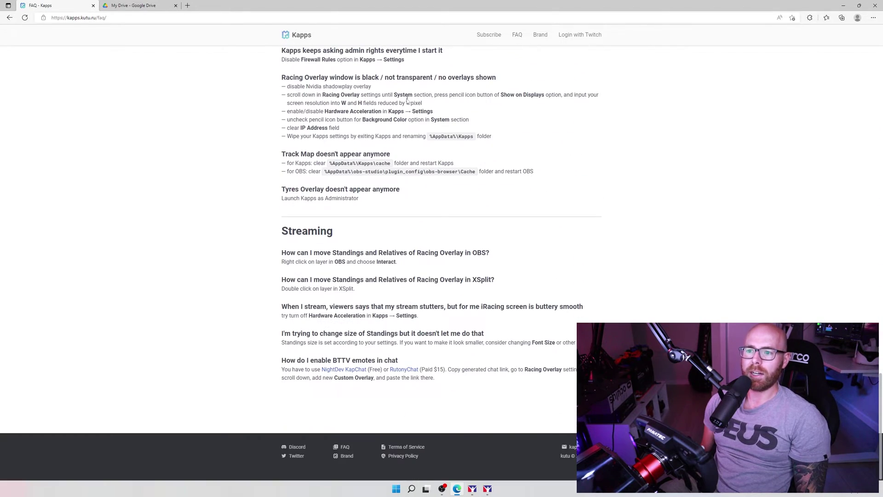
pyautogui.moveTo(278, 237); pyautogui.dragTo(441, 338)
pyautogui.click(460, 355)
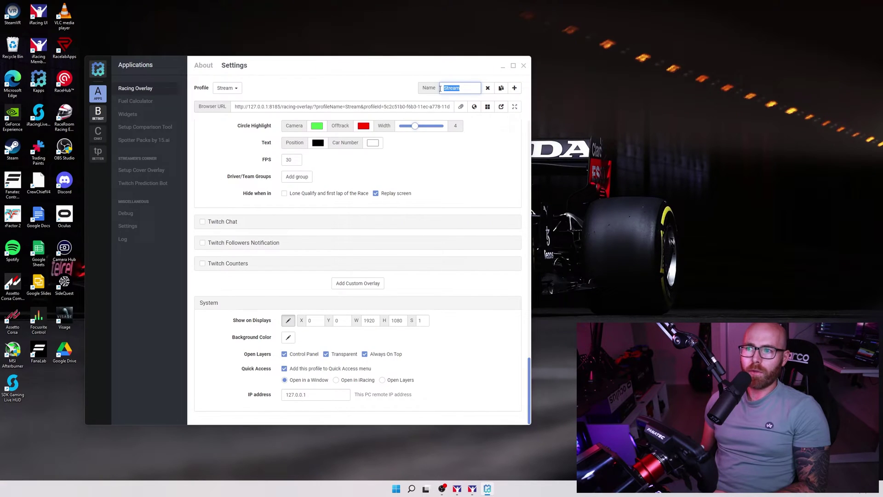
# - Copy the Stream profile's Browser URL in Kapps and add a new Browser source named KAPPS to the Racing scene in OBS
pyautogui.click(352, 86)
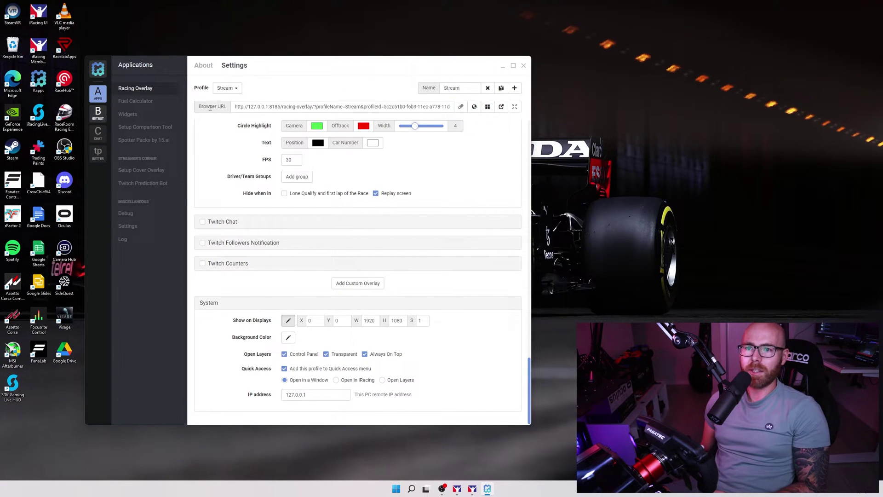
pyautogui.moveTo(235, 107); pyautogui.dragTo(451, 106)
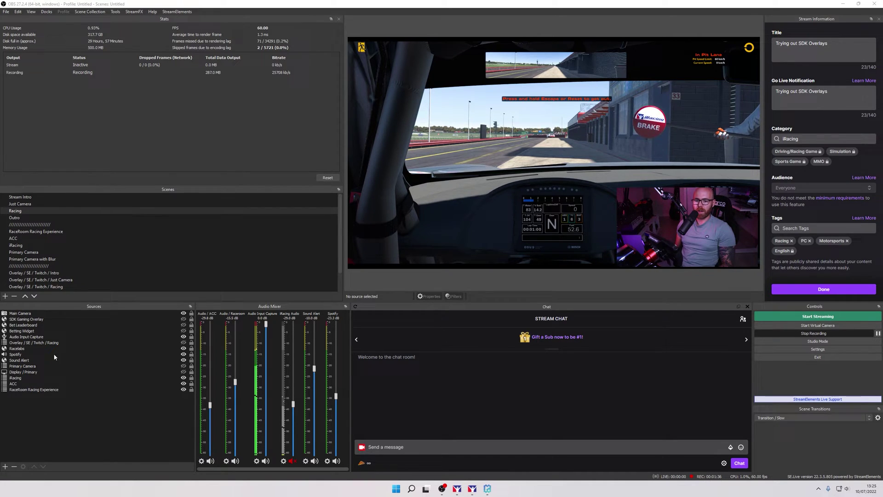
pyautogui.click(5, 465)
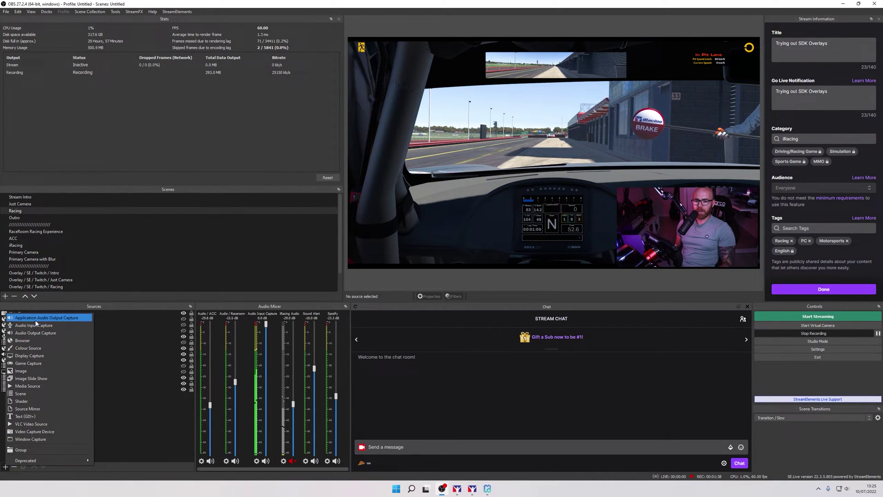
pyautogui.click(34, 343)
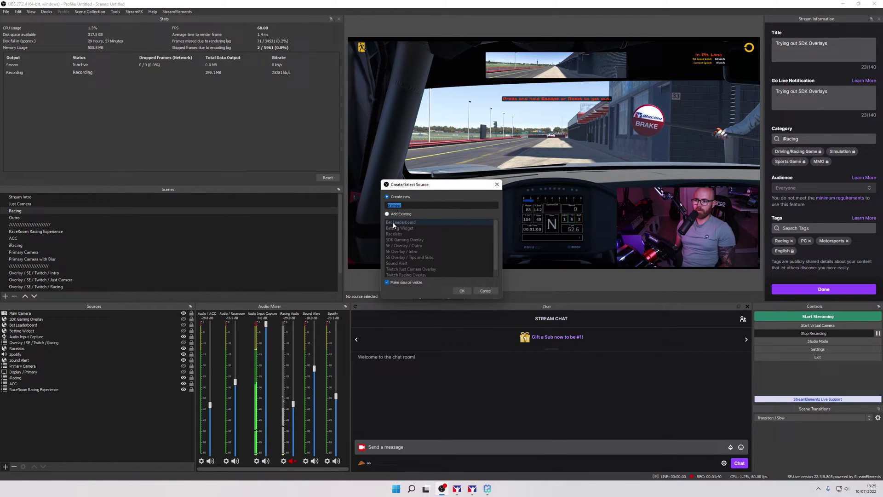
pyautogui.write('KAPPS')
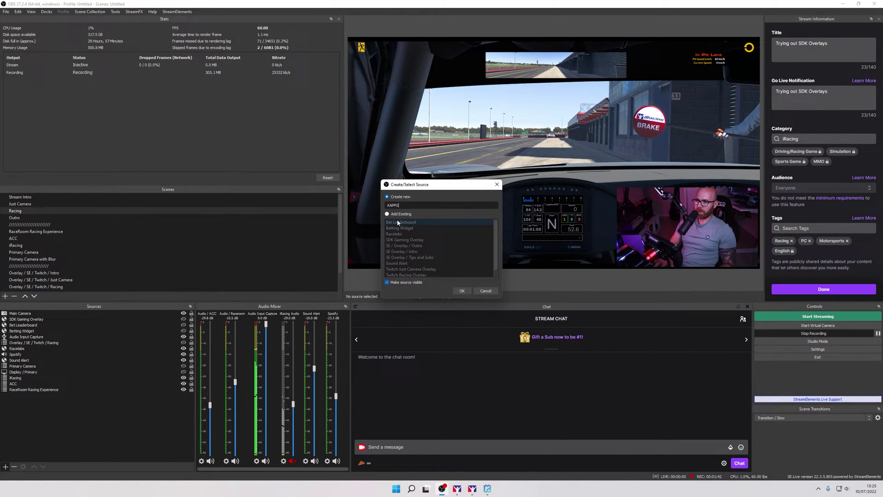
pyautogui.click(462, 290)
# - Set the KAPPS browser source's URL to the copied Stream profile address, width 2560 and height 1440, and confirm its properties
pyautogui.moveTo(437, 296); pyautogui.dragTo(357, 294)
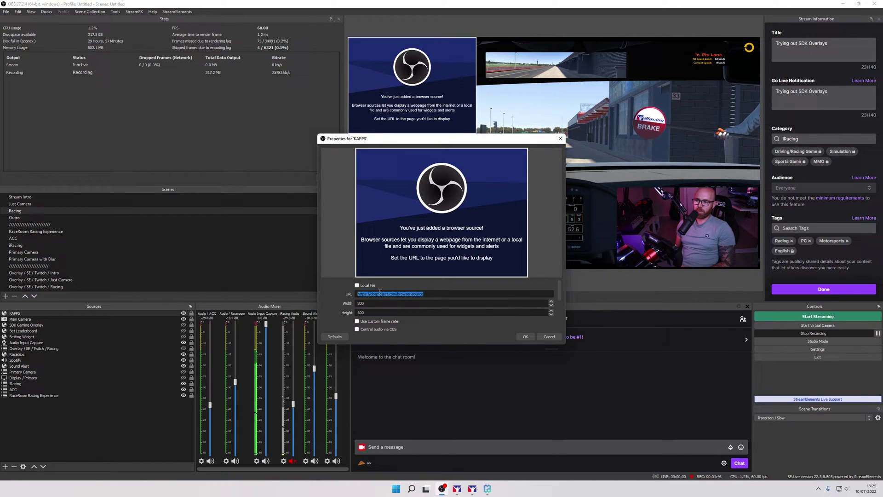
pyautogui.hotkey('ctrl', 'v')
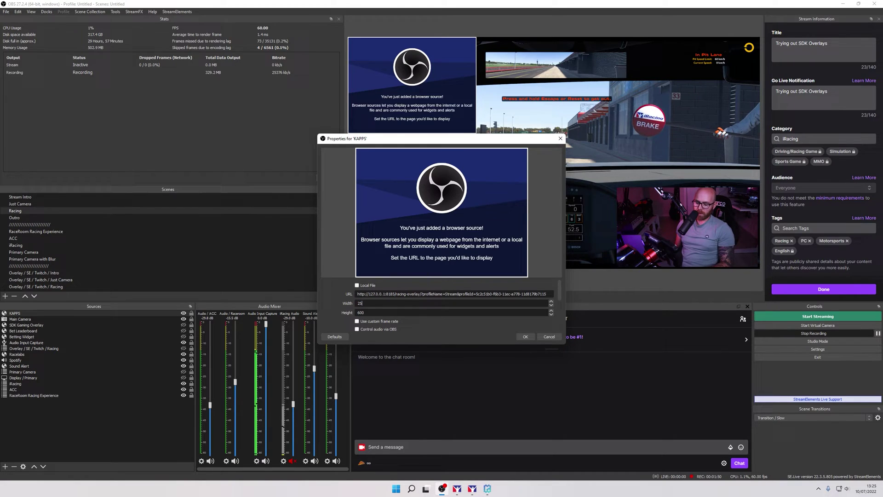
pyautogui.write('2560')
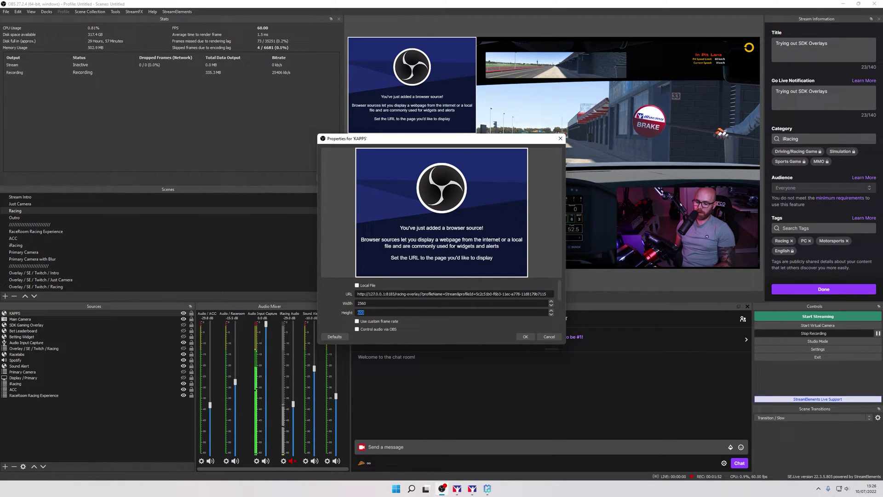
pyautogui.doubleClick(362, 313)
pyautogui.write('1440')
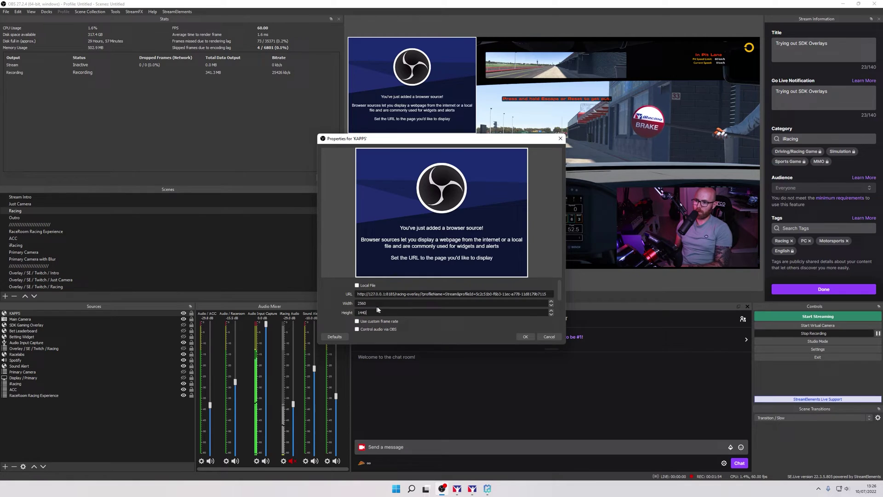
pyautogui.click(527, 339)
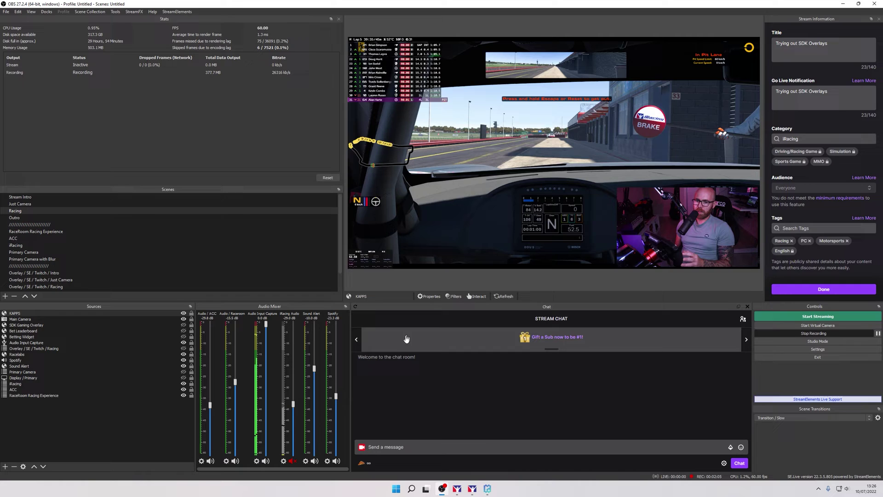
# - Interact with the KAPPS source, move its Standings 2 layer to L=10, T=0, apply the position and close the interaction window
pyautogui.click(37, 313)
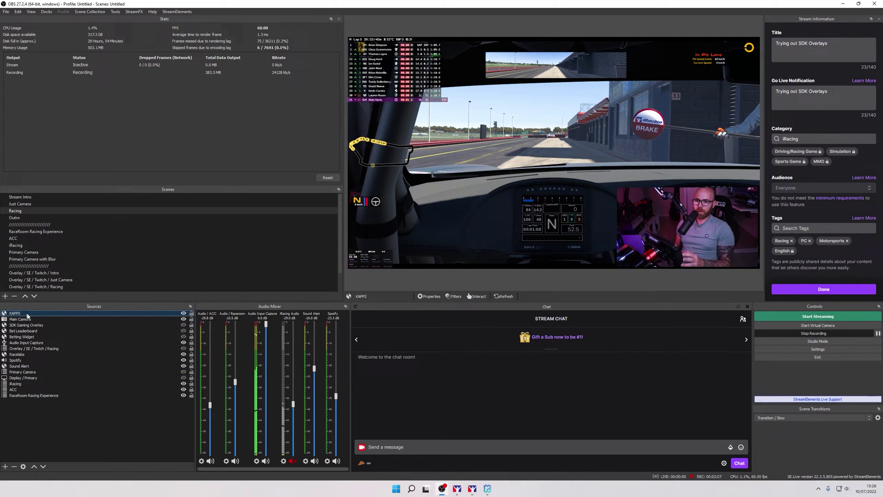
pyautogui.rightClick(33, 311)
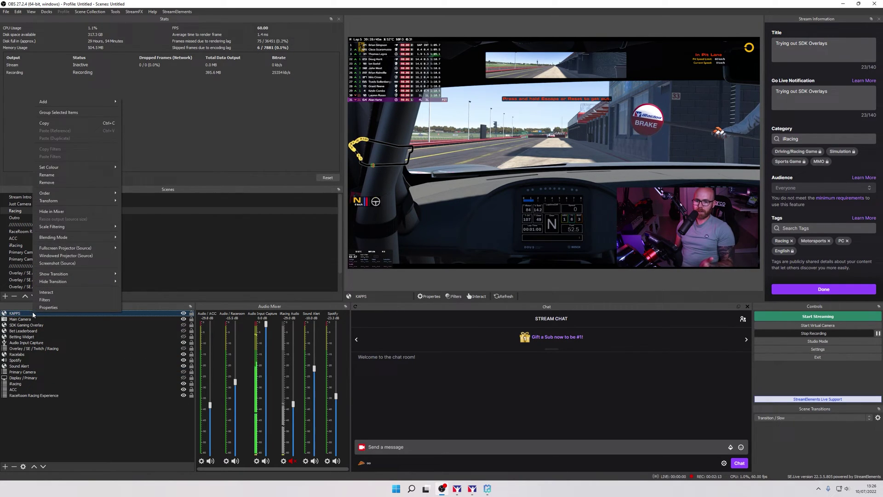
pyautogui.click(62, 294)
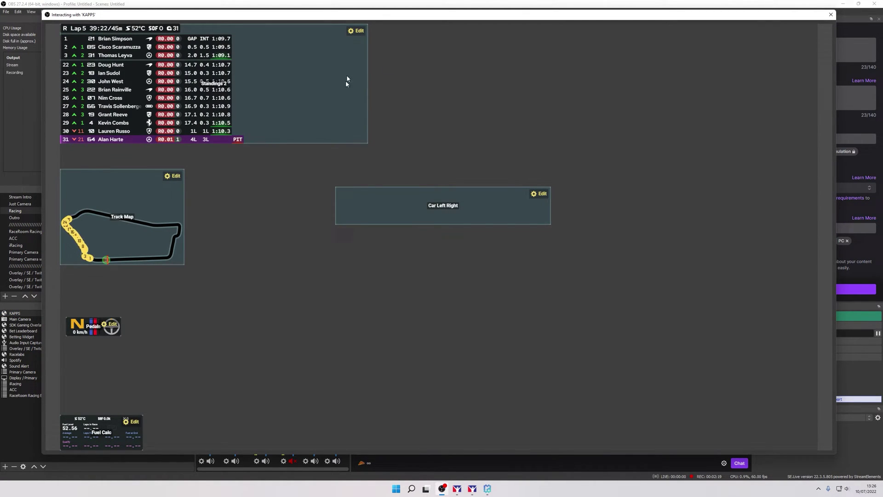
pyautogui.click(356, 31)
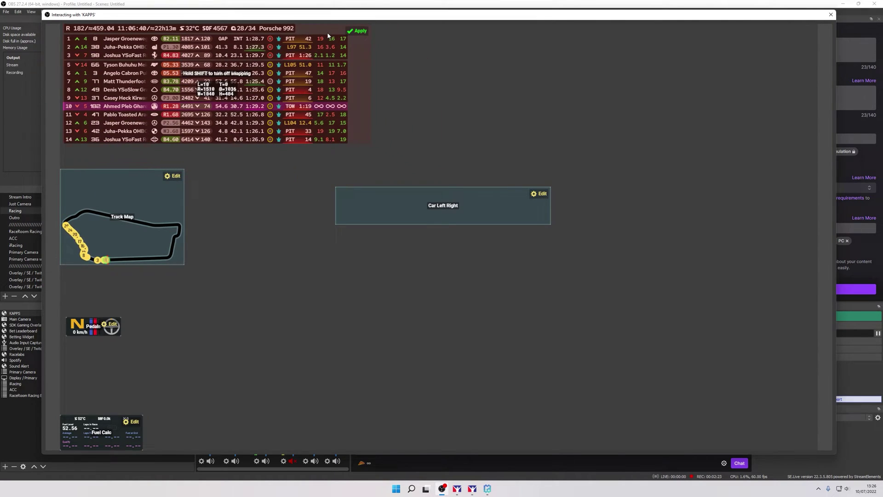
pyautogui.click(357, 31)
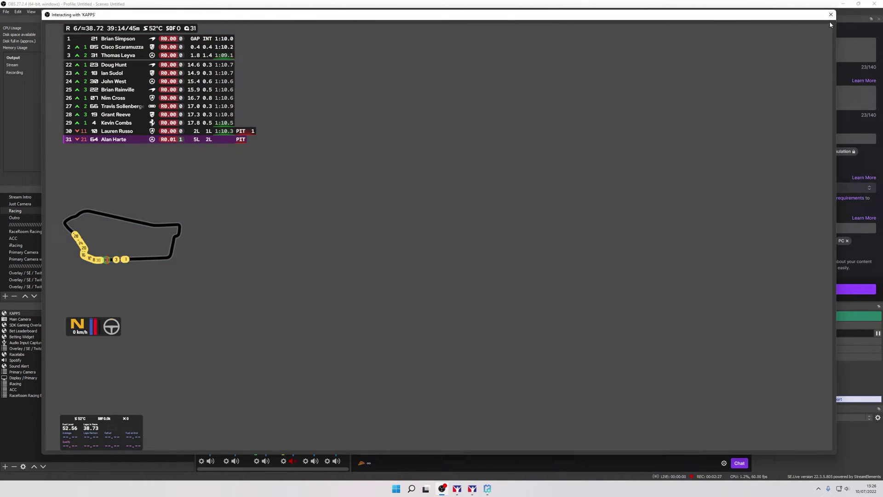
pyautogui.click(830, 14)
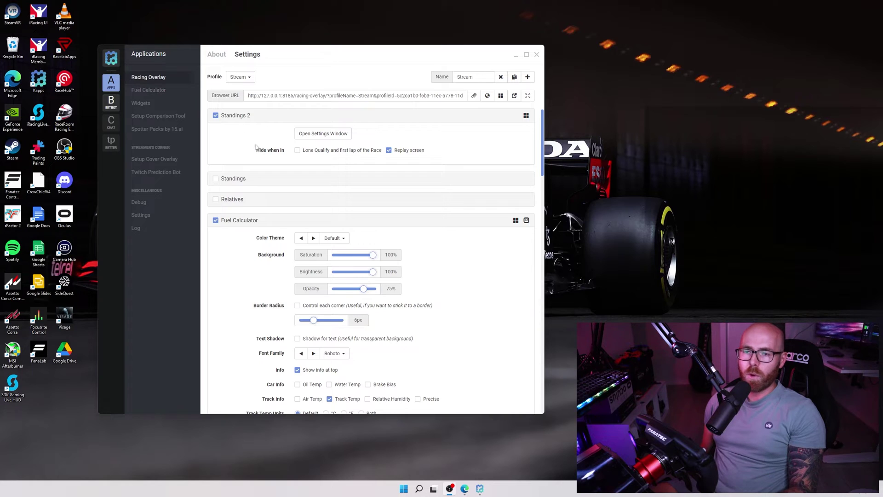
# - Enable the Chat module in Kapps and open its Twitch account settings
pyautogui.rightClick(110, 127)
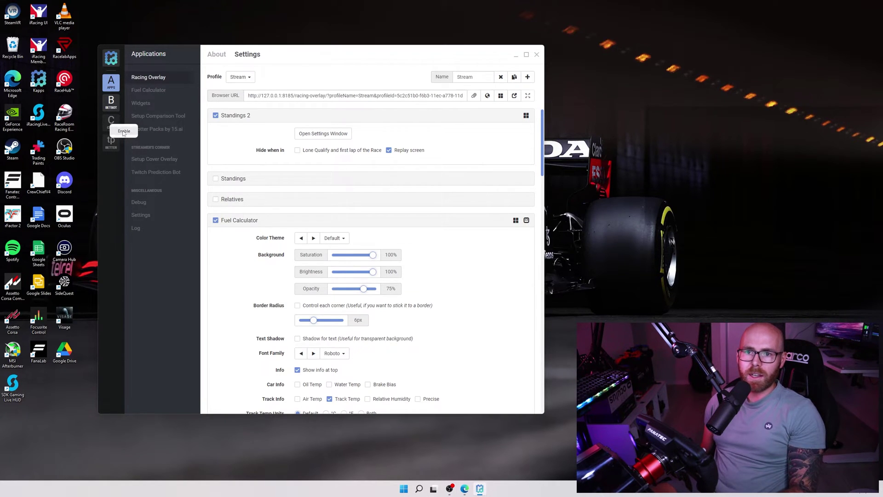
pyautogui.click(124, 132)
pyautogui.click(112, 124)
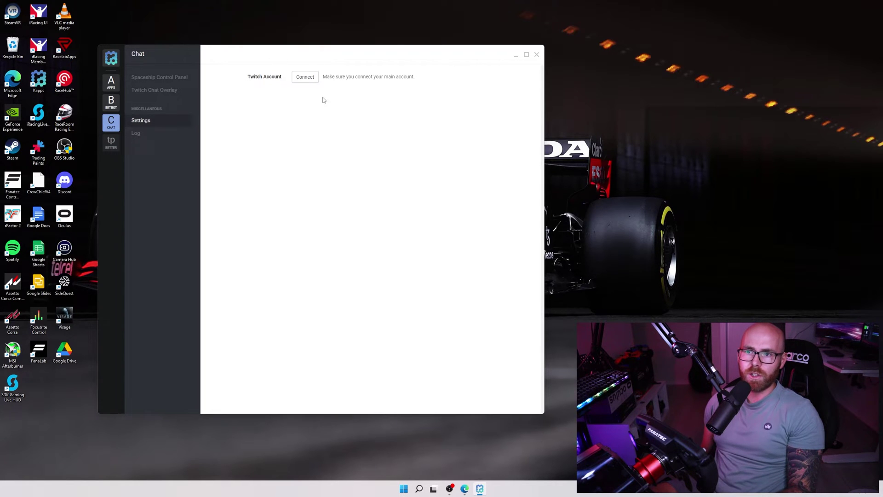
# - Enable Twitch Counters in the Racing Overlay's Stream profile, open its Counters layer and shift it slightly down and to the left
pyautogui.click(111, 82)
pyautogui.scroll(-10, 254, 139)
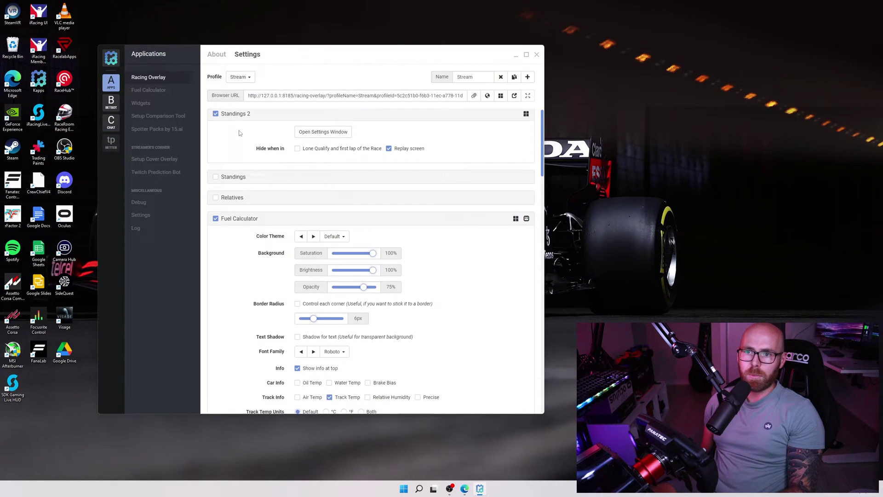
pyautogui.scroll(-20, 255, 139)
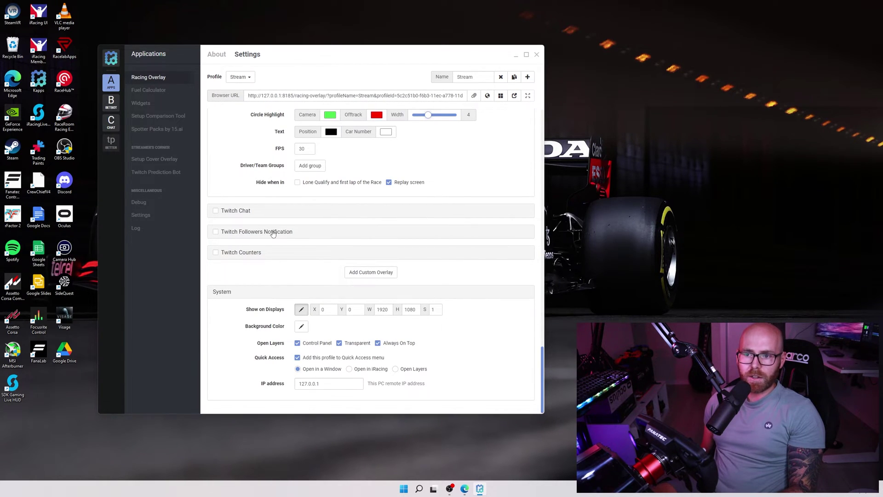
pyautogui.click(215, 253)
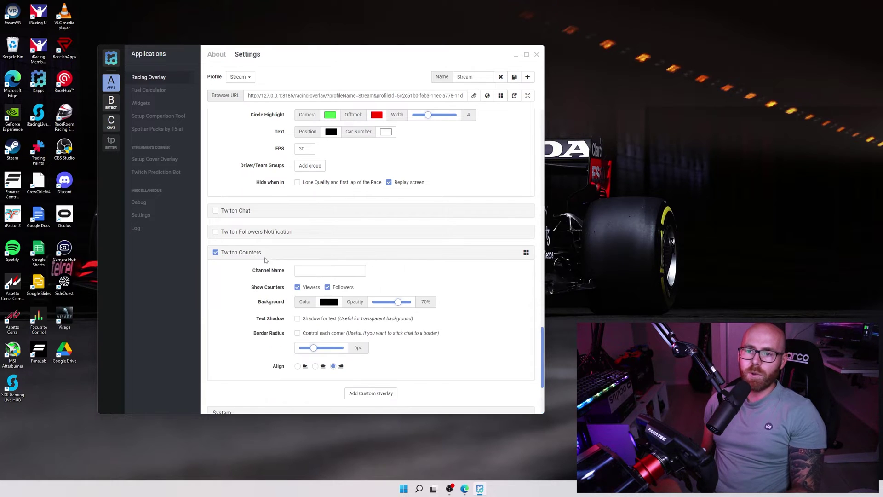
pyautogui.click(526, 252)
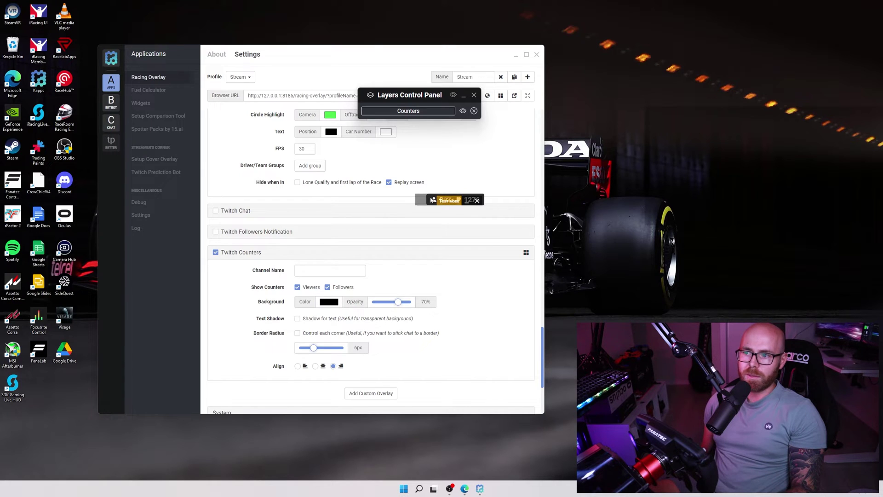
pyautogui.moveTo(432, 199); pyautogui.dragTo(395, 212)
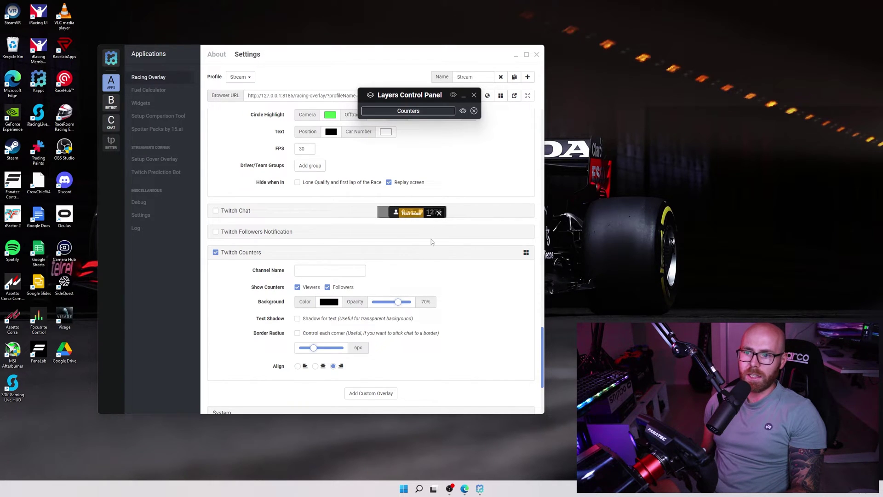
# - Enable Twitch Followers Notification and Twitch Chat, move the Twitch Chat layer slightly down in the full layout, apply it and leave layout editing
pyautogui.click(427, 234)
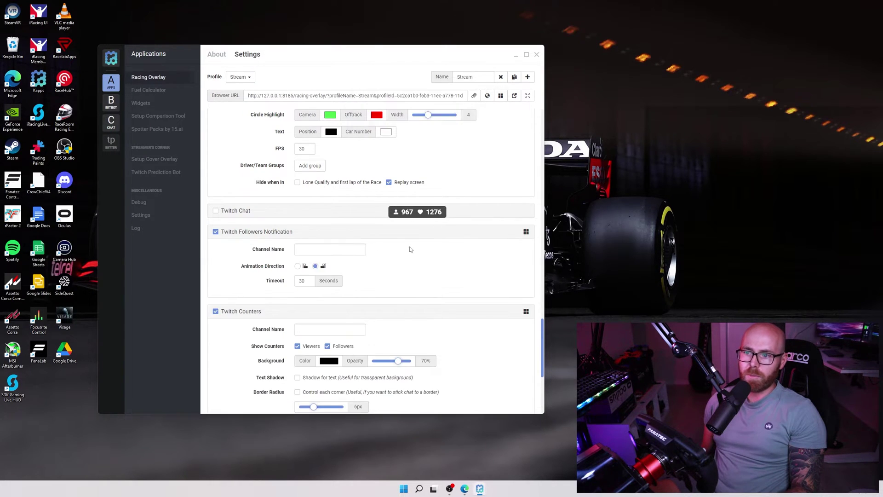
pyautogui.click(222, 210)
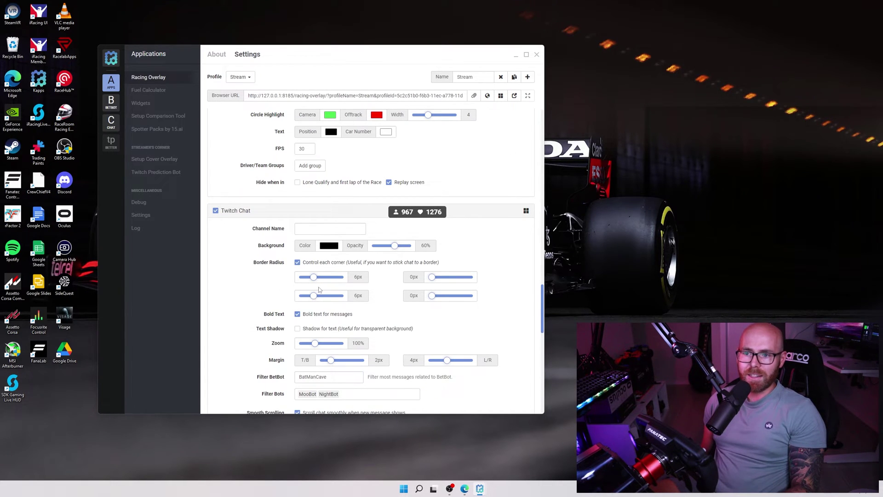
pyautogui.click(514, 95)
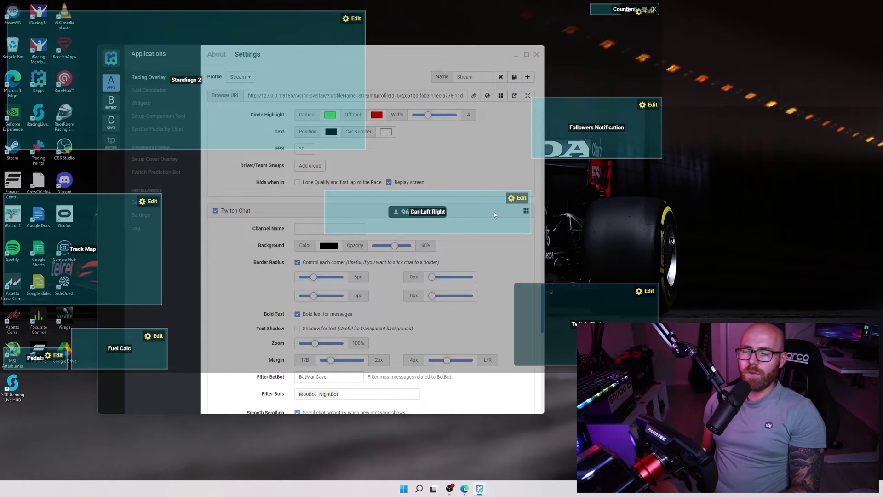
pyautogui.click(643, 292)
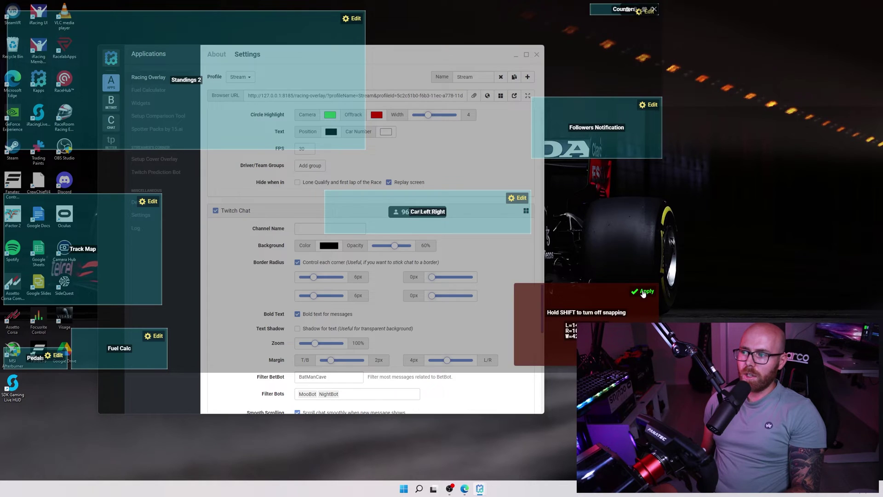
pyautogui.moveTo(589, 301); pyautogui.dragTo(592, 303)
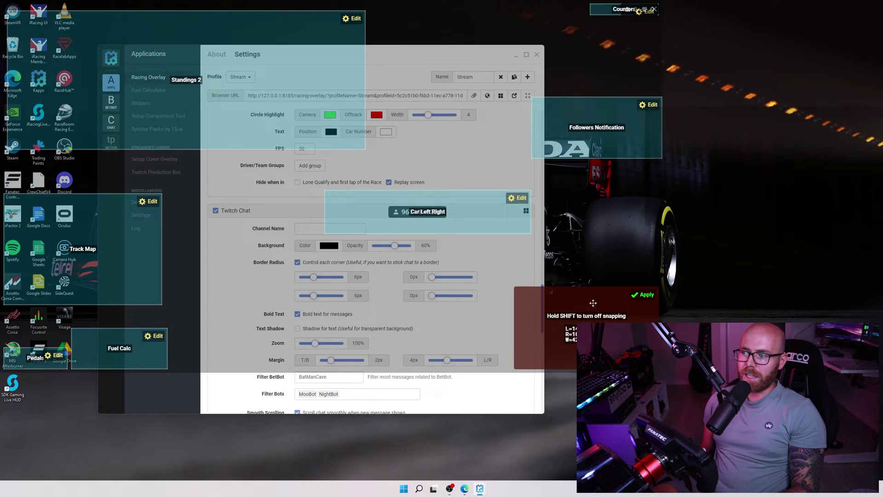
pyautogui.click(646, 296)
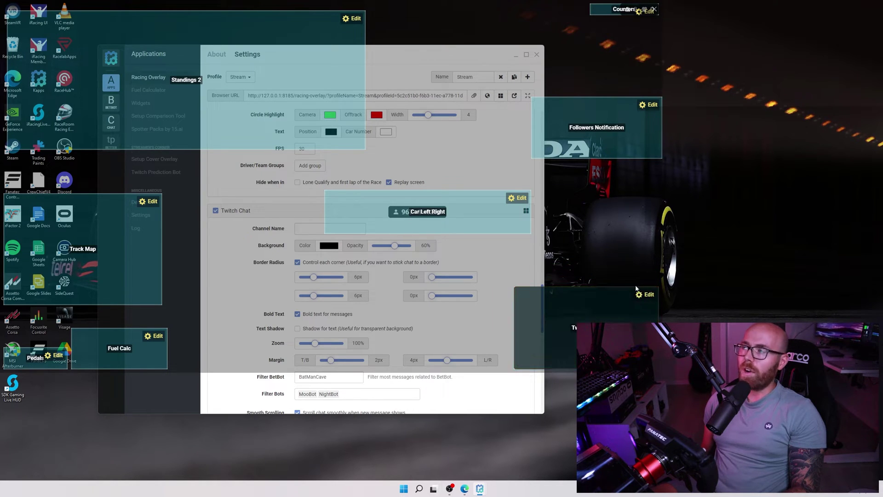
pyautogui.click(653, 10)
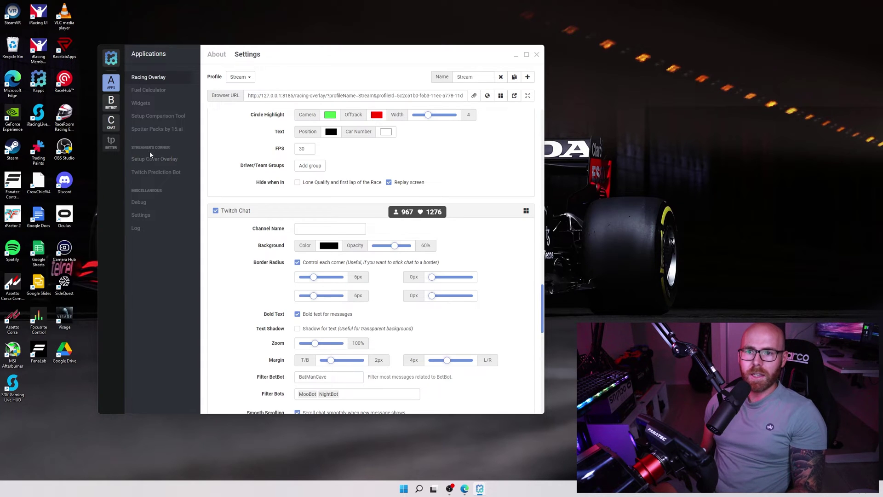
# - Review the Setup Cover Overlay instructions for the browser source URL, garage screen dimensions and custom image CSS, and open Twitch Prediction Bot
pyautogui.click(154, 162)
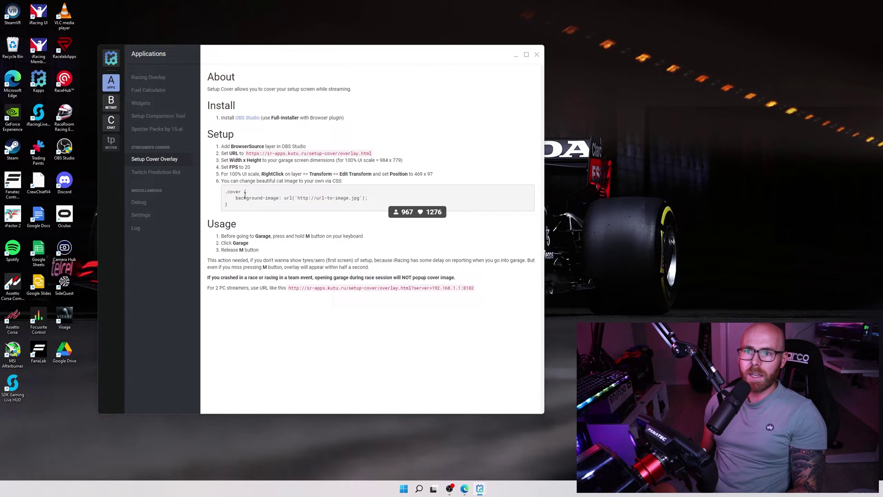
pyautogui.click(308, 153)
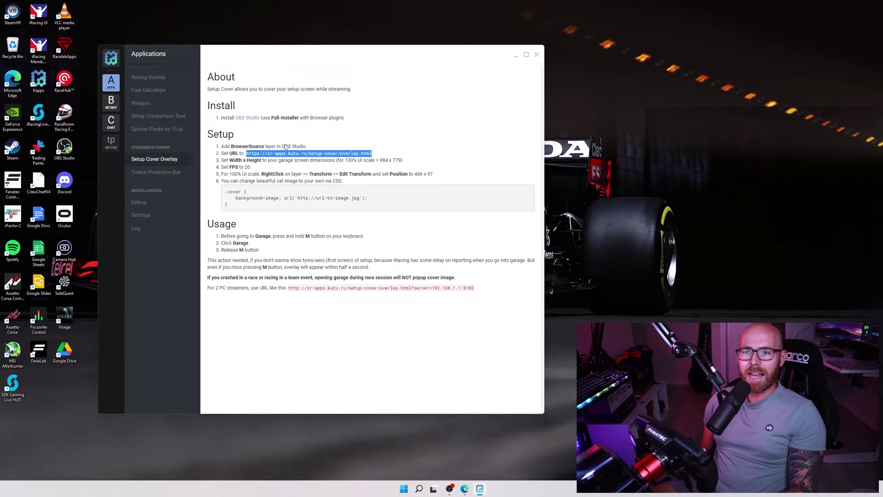
pyautogui.click(337, 142)
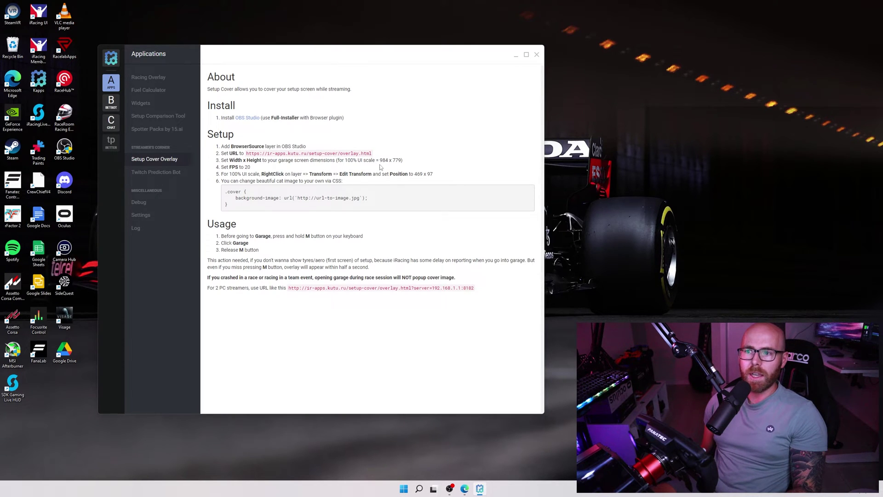
pyautogui.moveTo(399, 160); pyautogui.dragTo(407, 163)
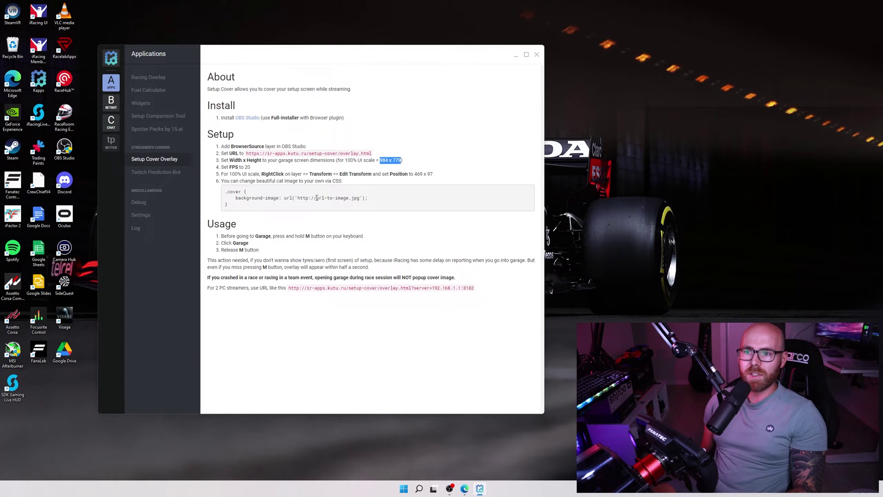
pyautogui.tripleClick(235, 208)
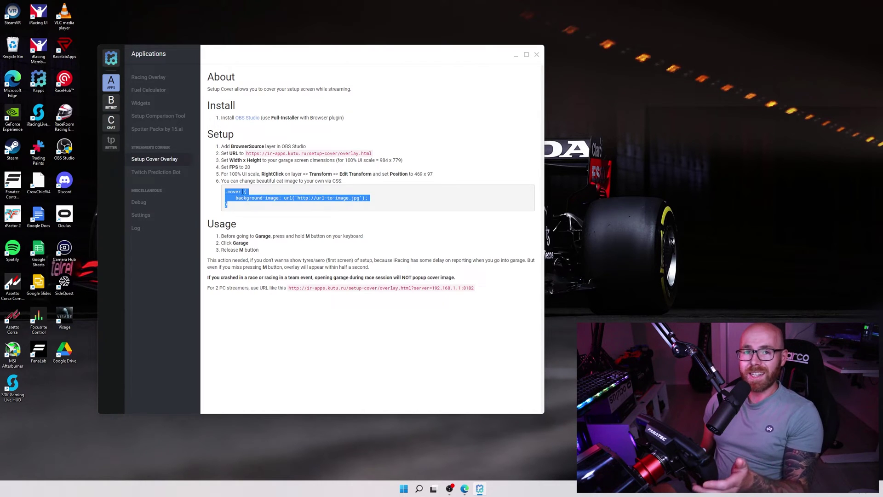
pyautogui.click(232, 204)
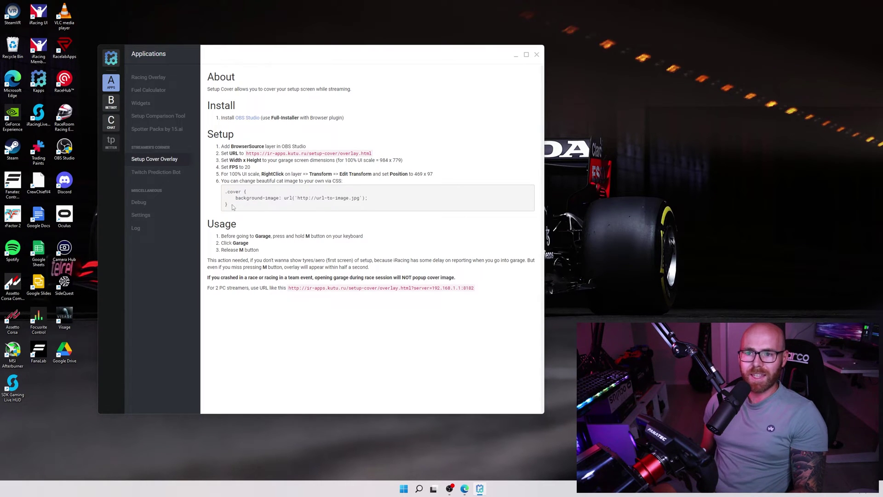
pyautogui.tripleClick(238, 193)
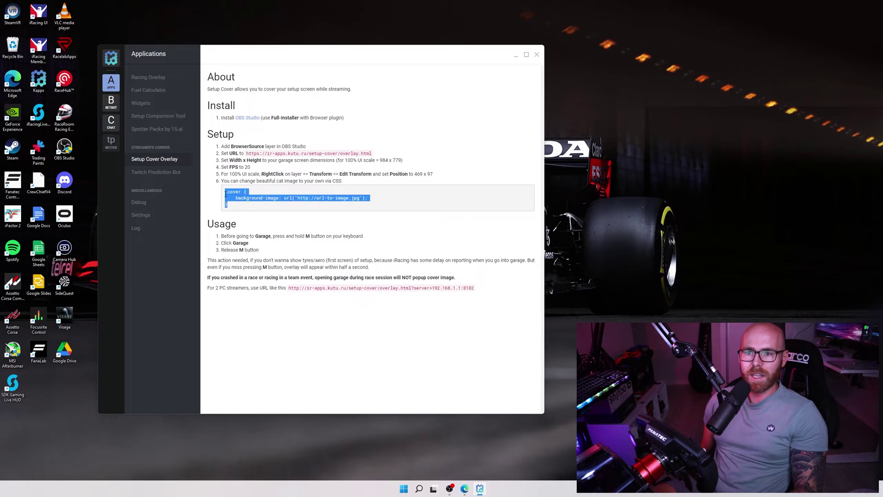
pyautogui.click(276, 197)
pyautogui.moveTo(299, 198); pyautogui.dragTo(355, 197)
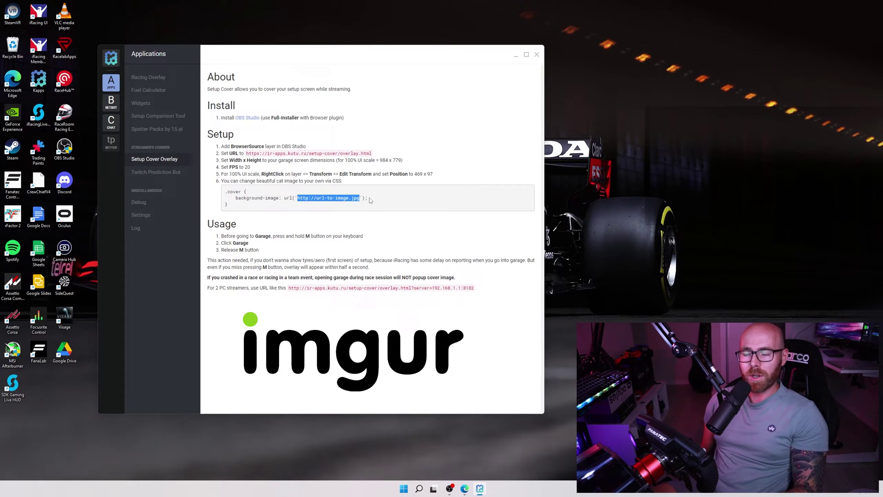
pyautogui.click(361, 195)
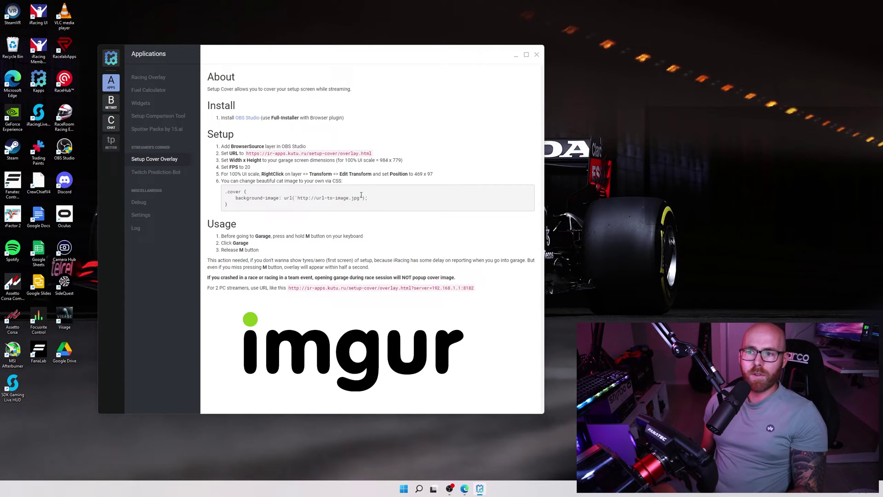
pyautogui.moveTo(313, 198); pyautogui.dragTo(299, 198)
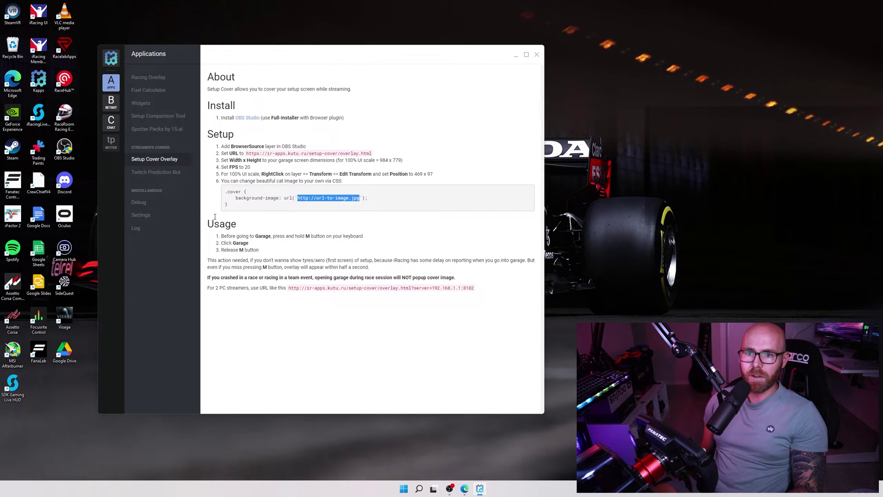
pyautogui.click(171, 173)
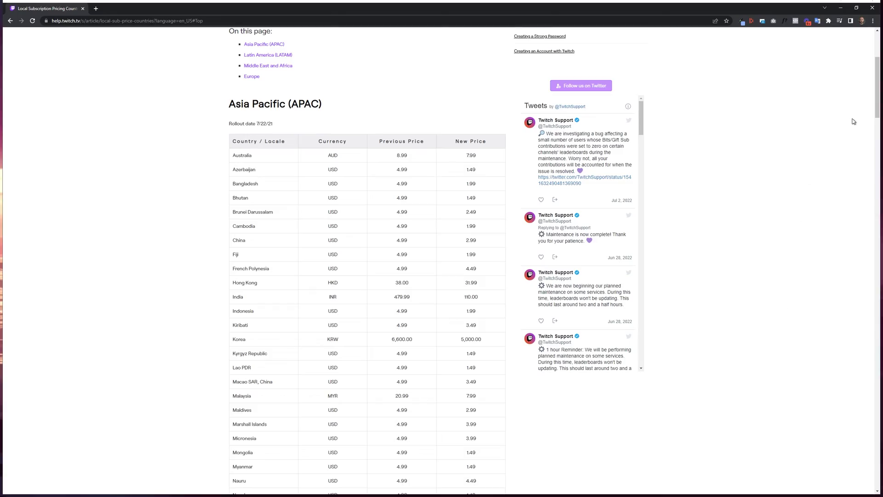
# - Look through the local subscription prices by country on the Twitch help page, from Asia Pacific to Europe
pyautogui.scroll(-2, 854, 121)
pyautogui.scroll(-20, 853, 121)
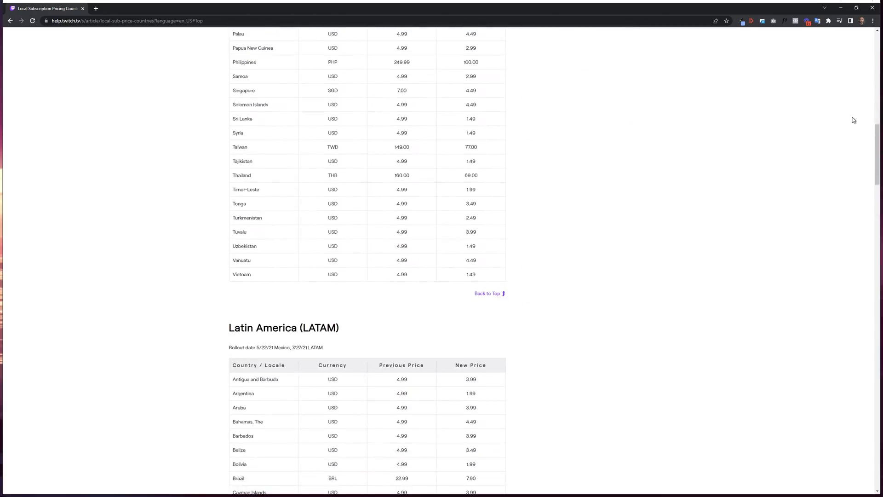
pyautogui.scroll(-20, 853, 120)
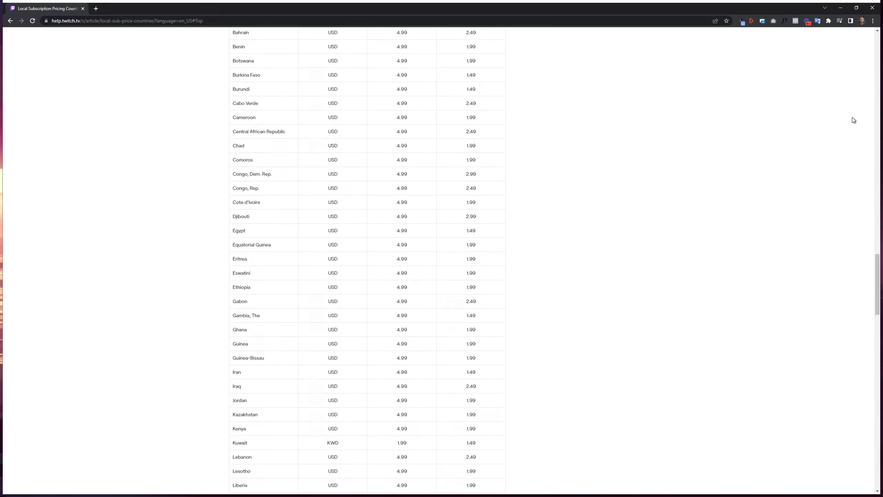
pyautogui.scroll(-18, 853, 120)
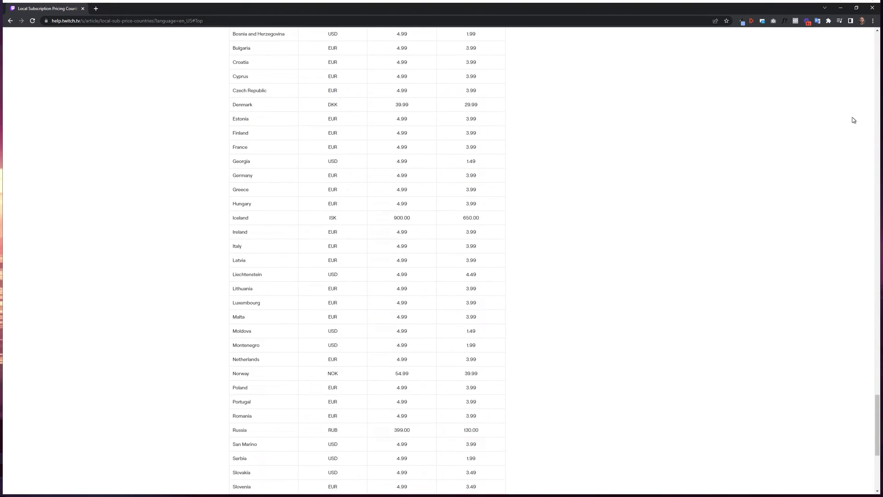